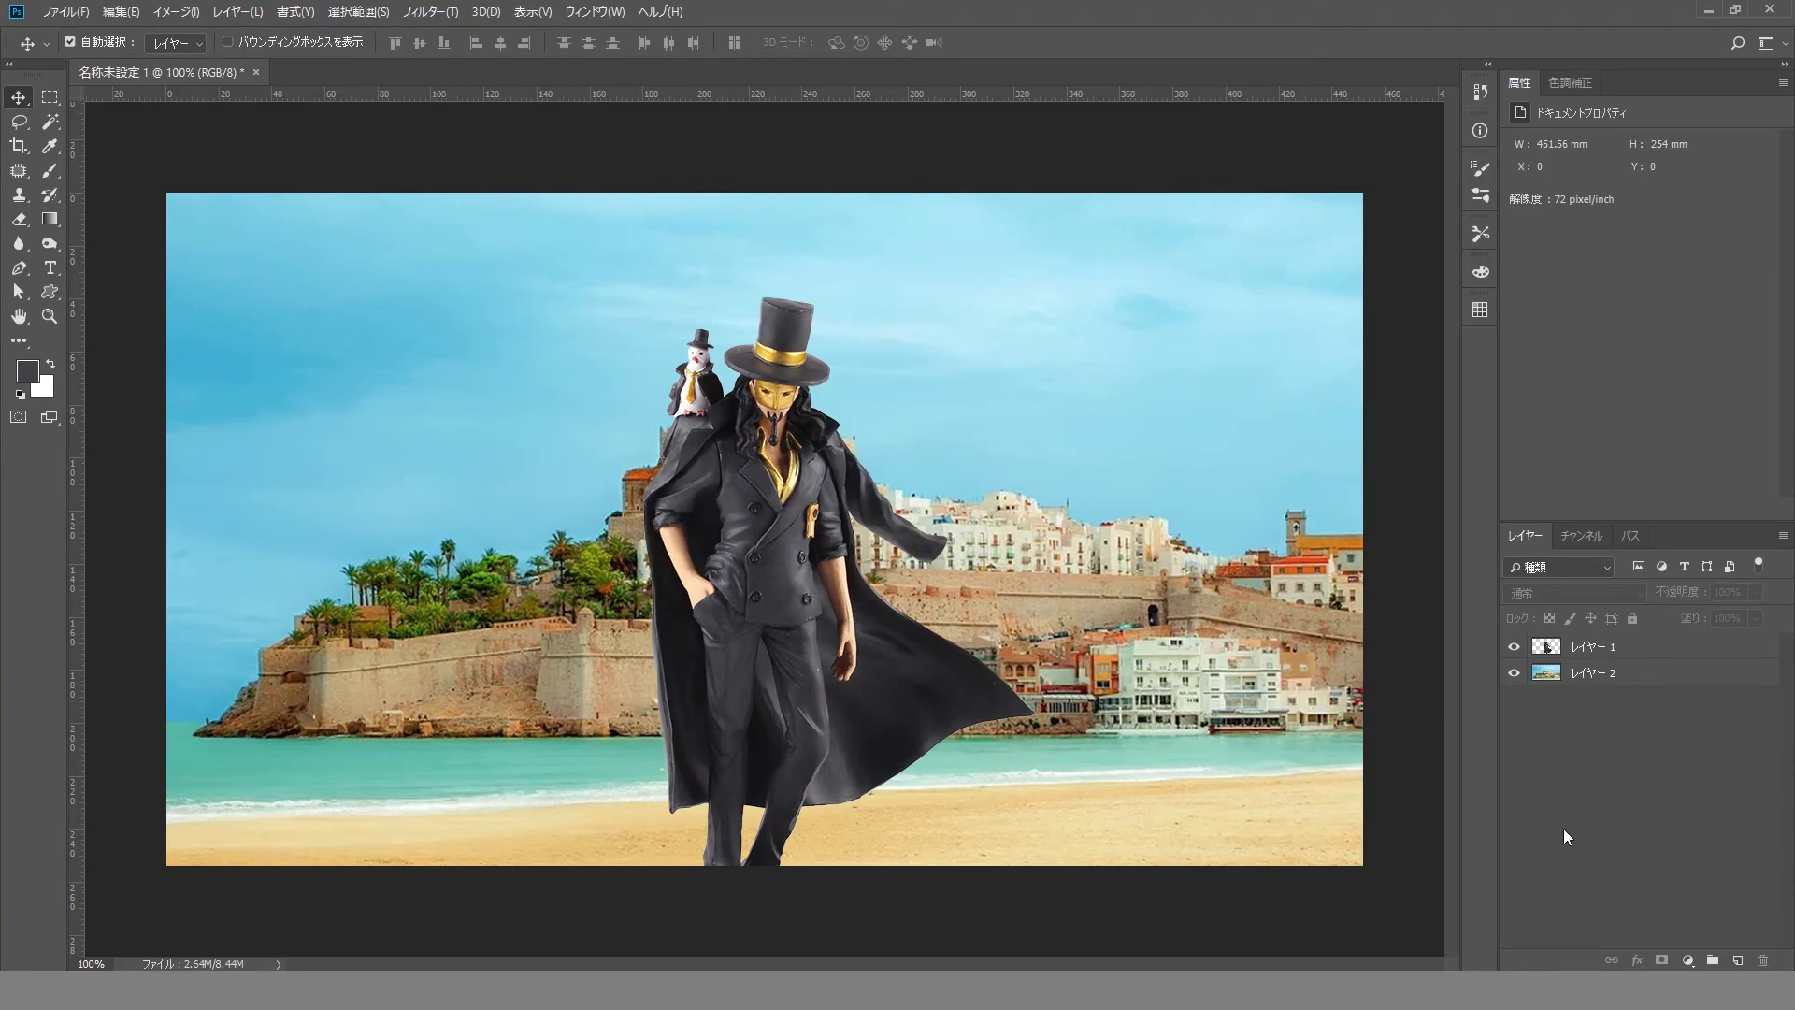
# Add a blank layer mask to Layer 1, the suited figure's layer
pyautogui.click(1514, 647)
pyautogui.click(1659, 652)
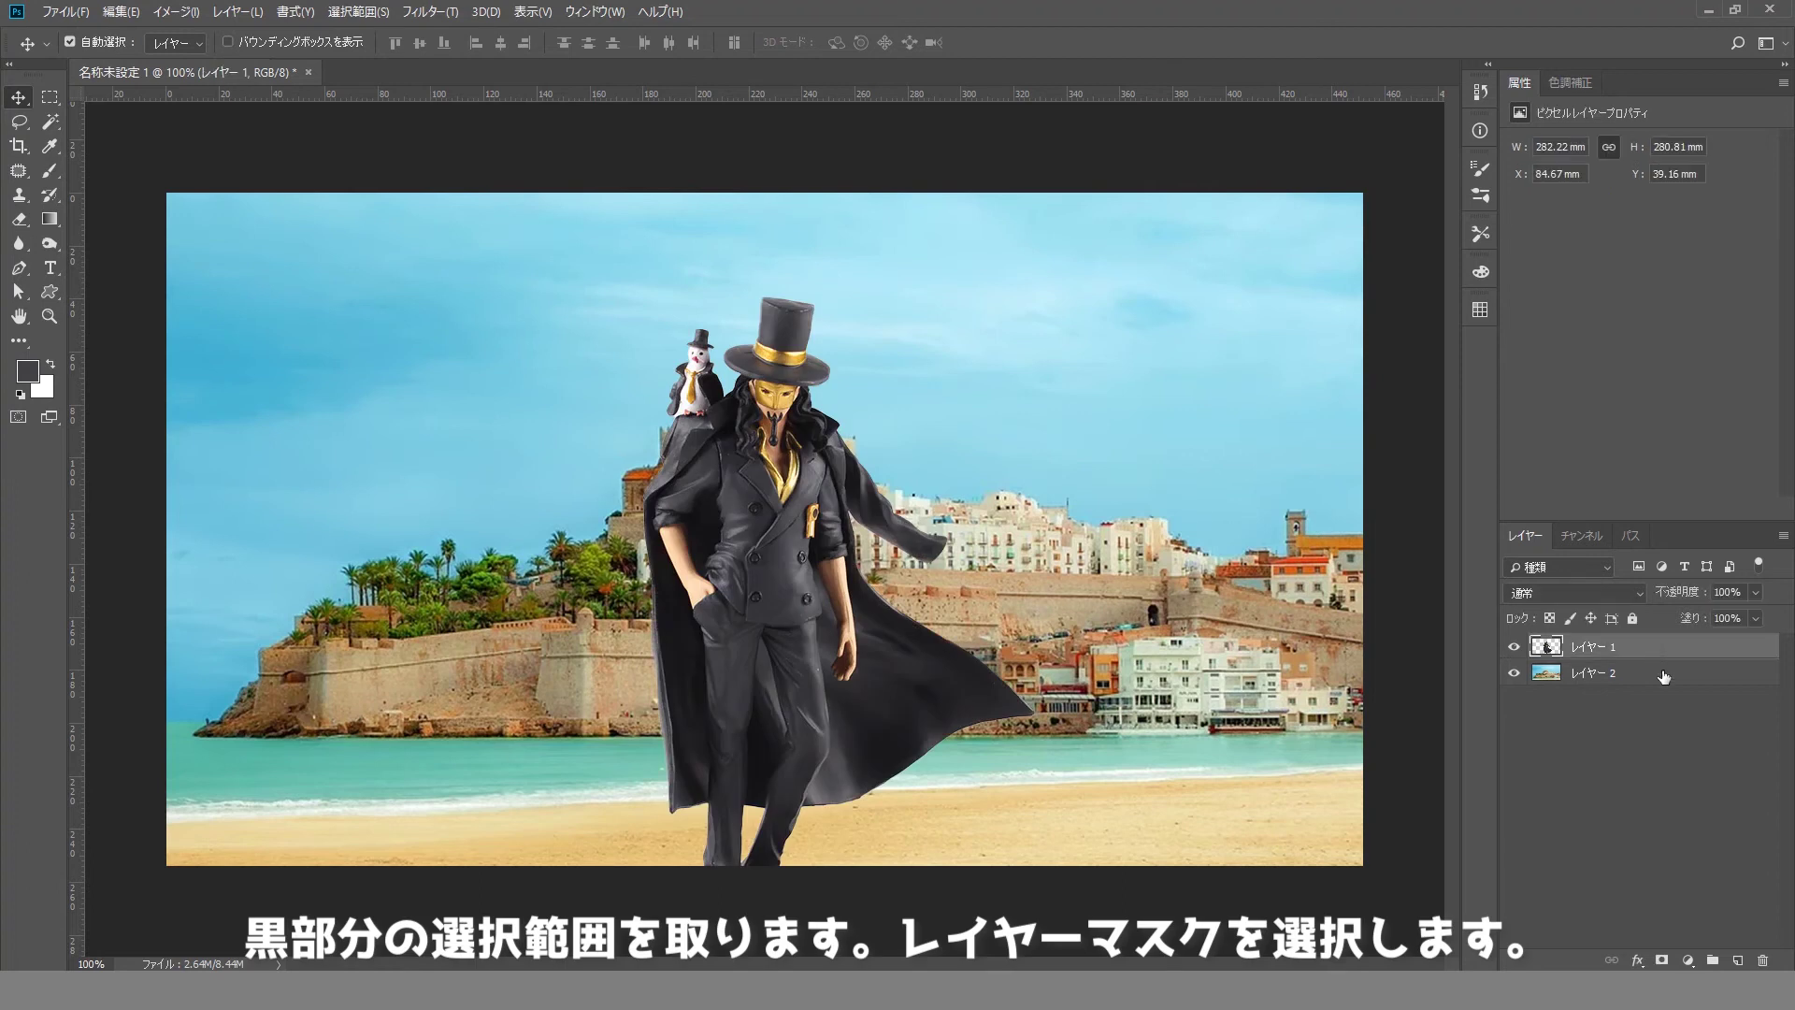
pyautogui.click(1662, 959)
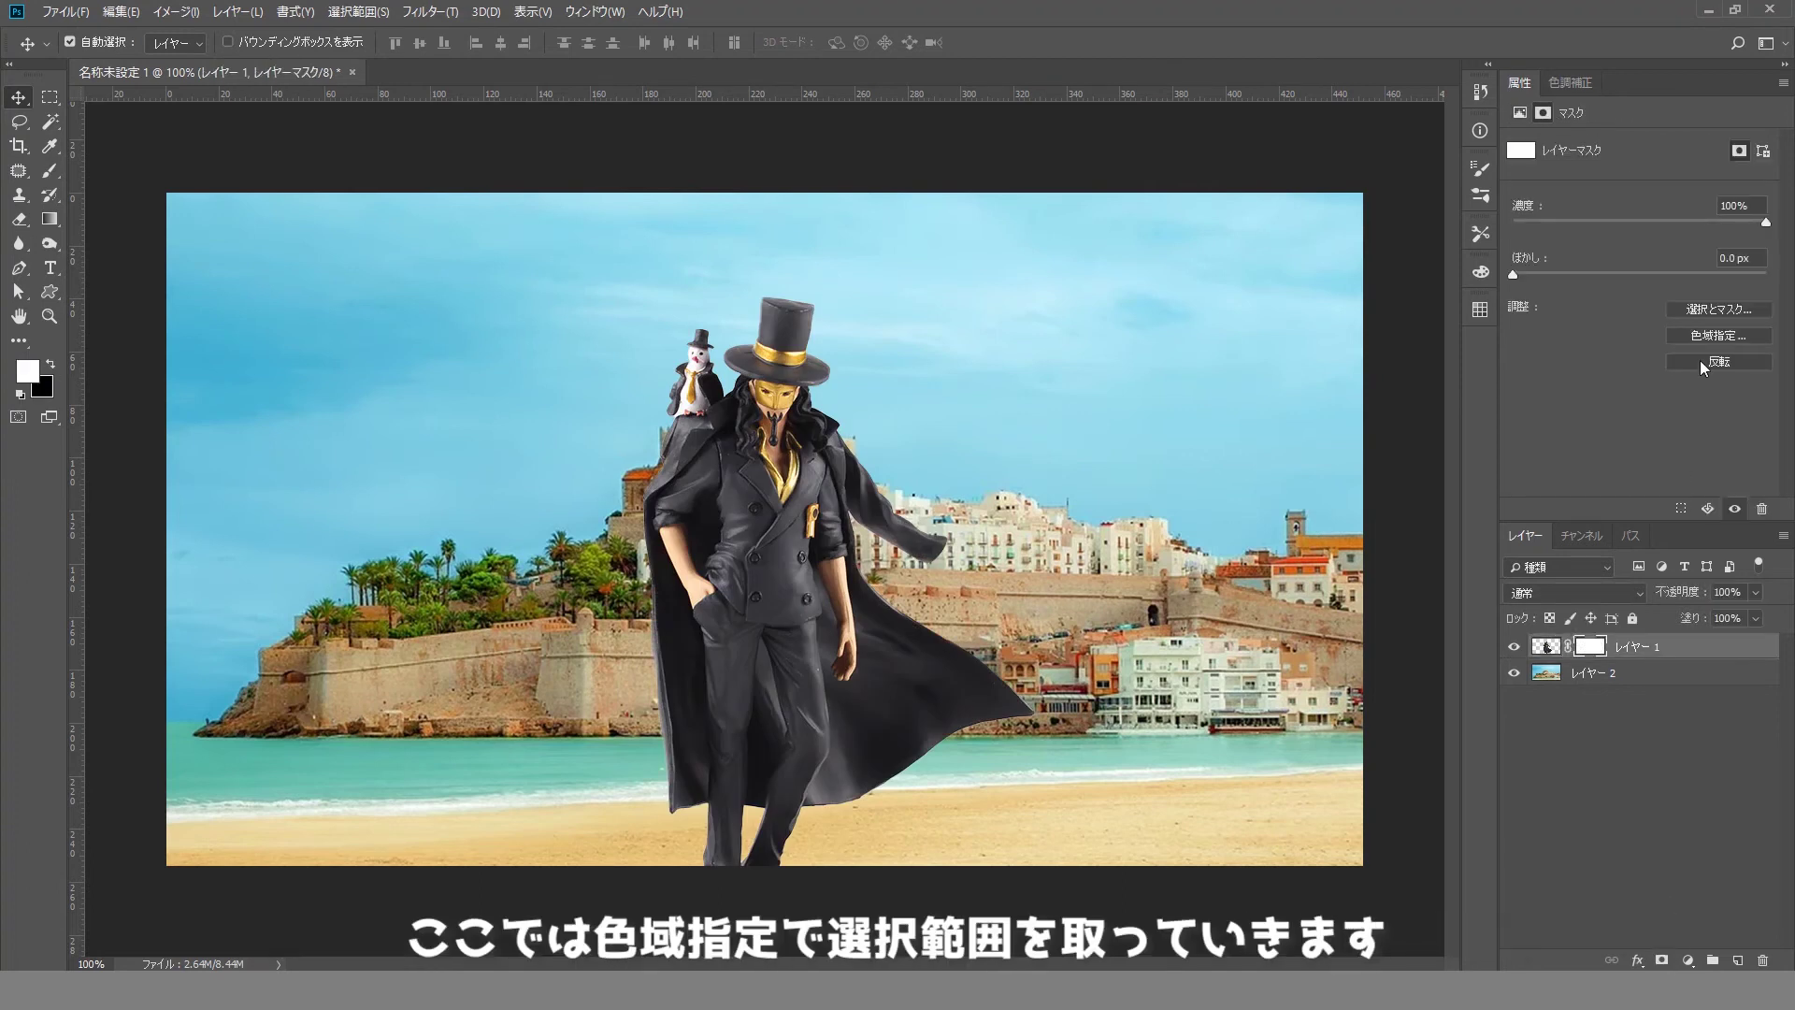
# Hide the beach background layer (Layer 2) and reopen the mask's Color Range
pyautogui.click(1737, 337)
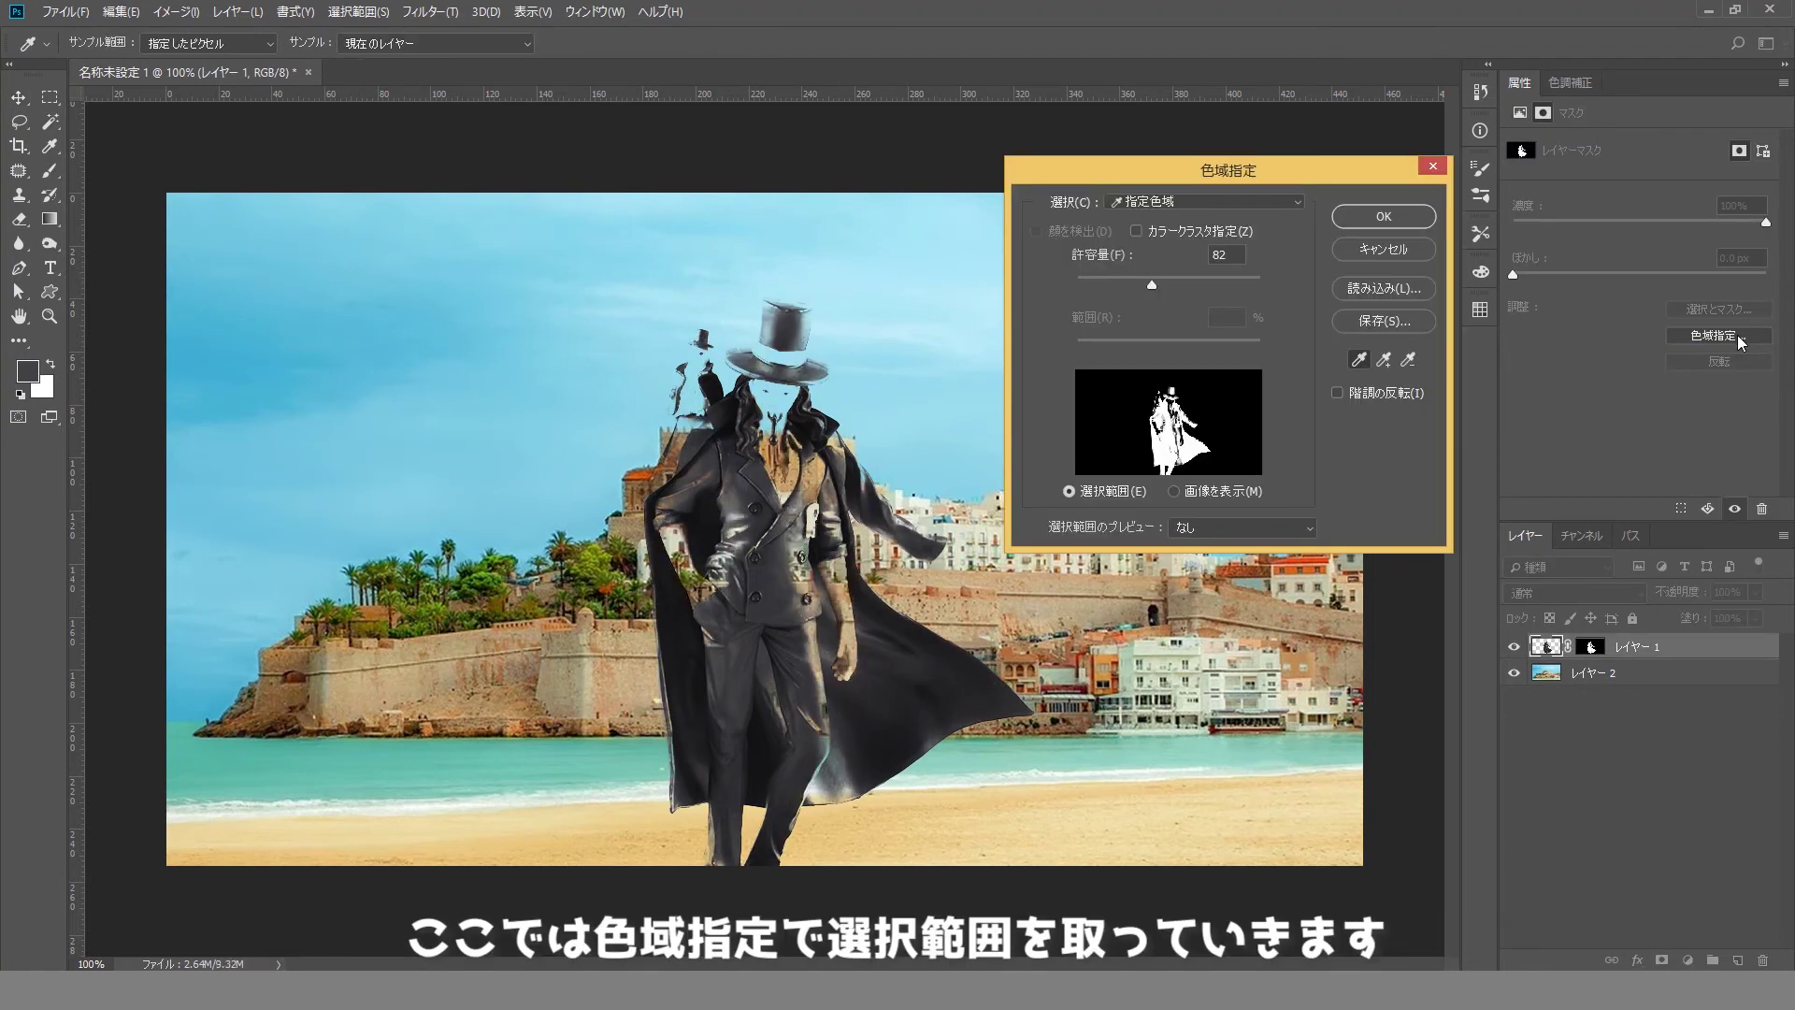
pyautogui.click(1380, 251)
pyautogui.click(1513, 672)
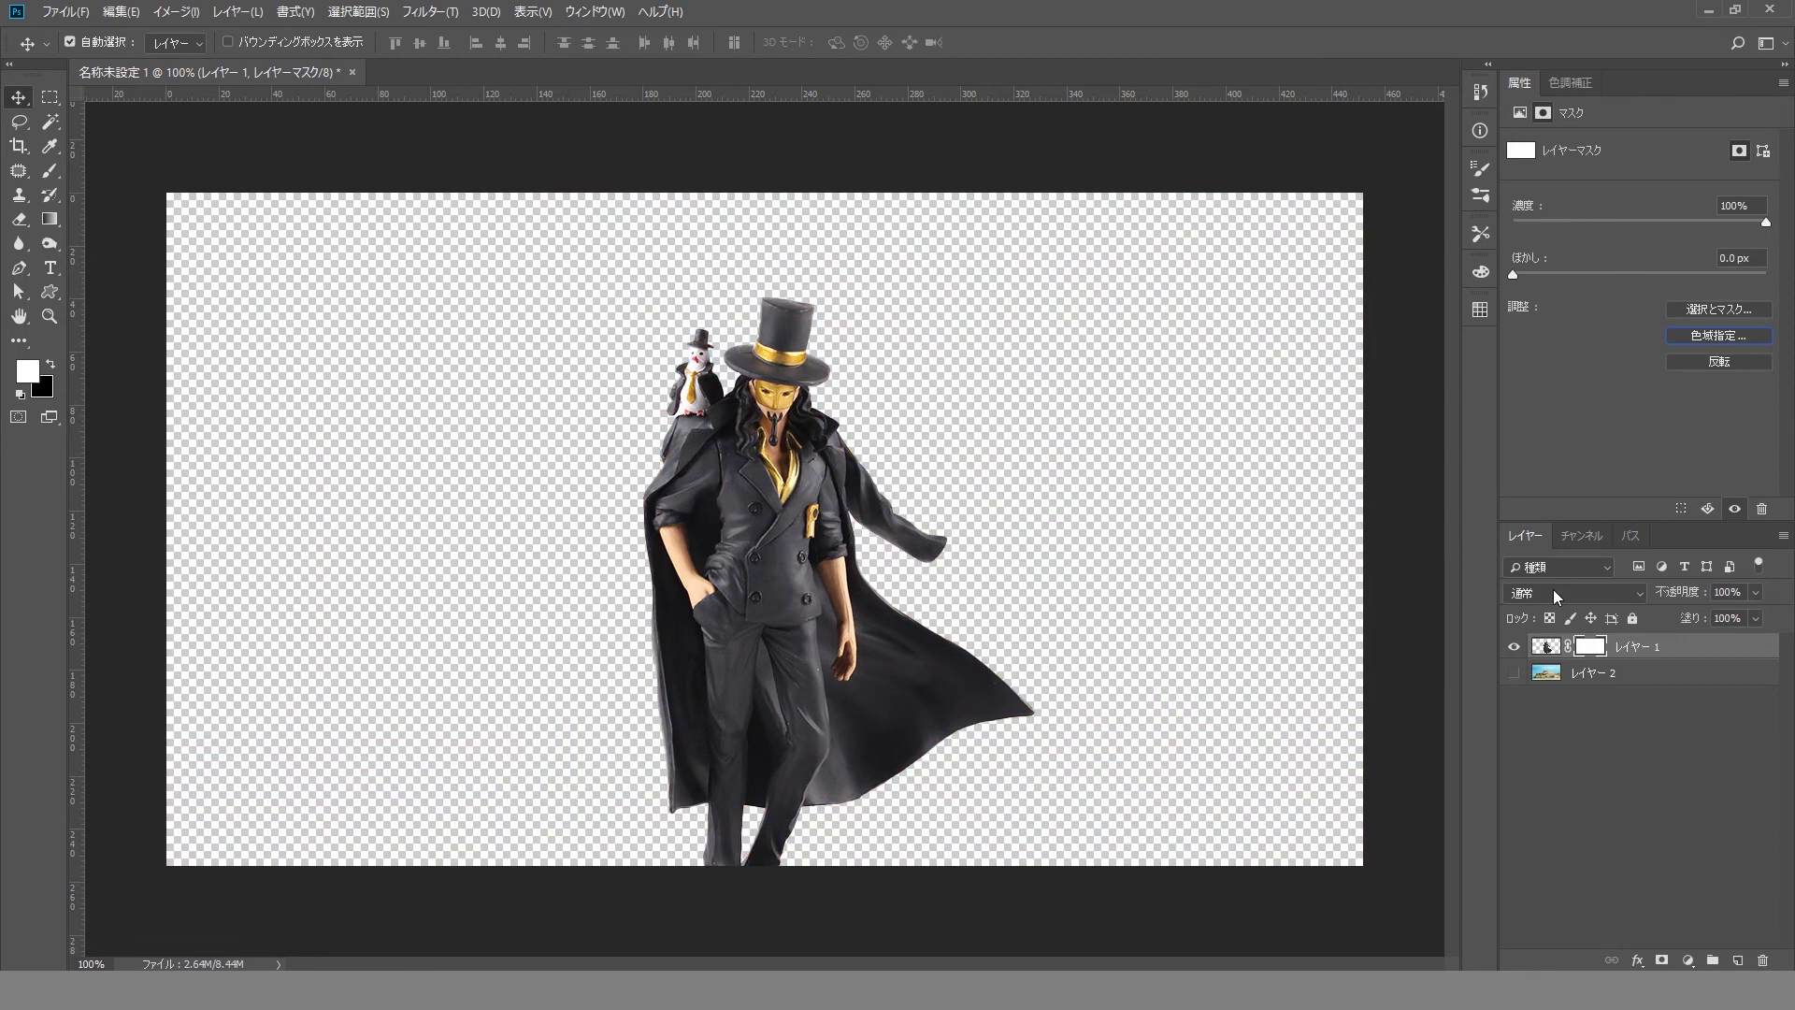
pyautogui.click(1714, 339)
# Build the mask from sampled black coat, hat and cape tones with raised Fuzziness
pyautogui.click(752, 483)
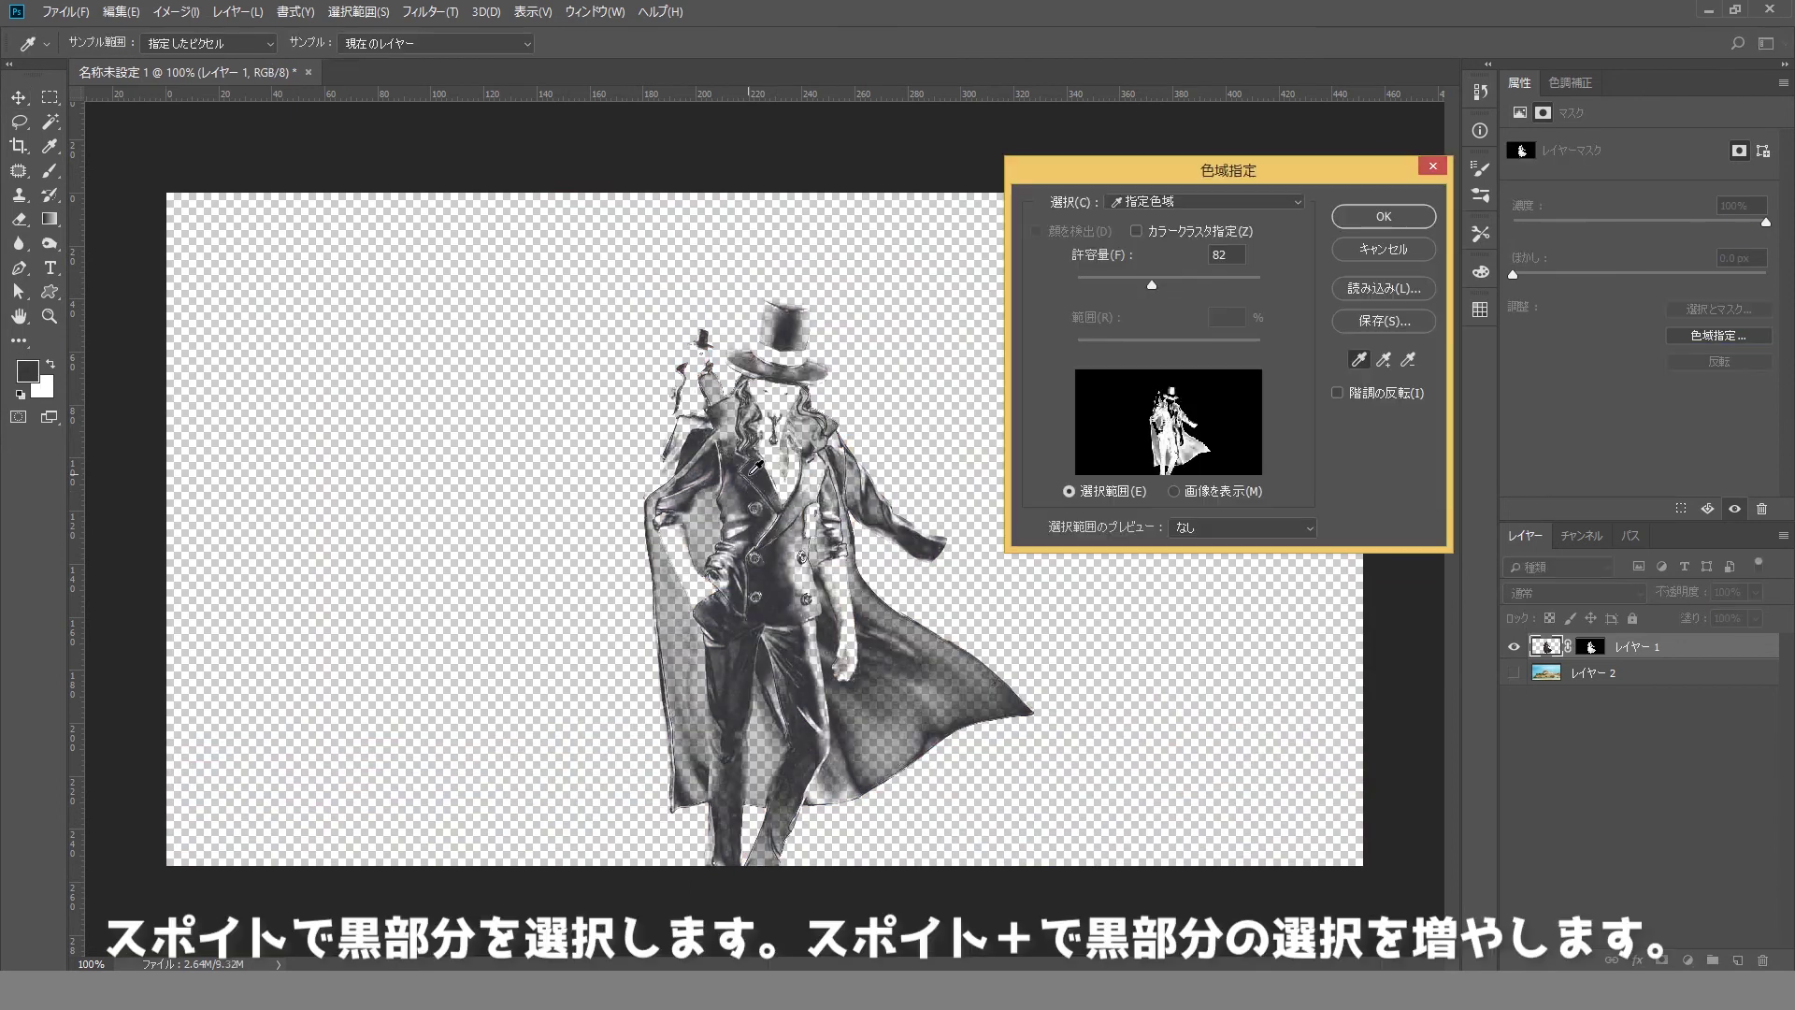
pyautogui.click(750, 501)
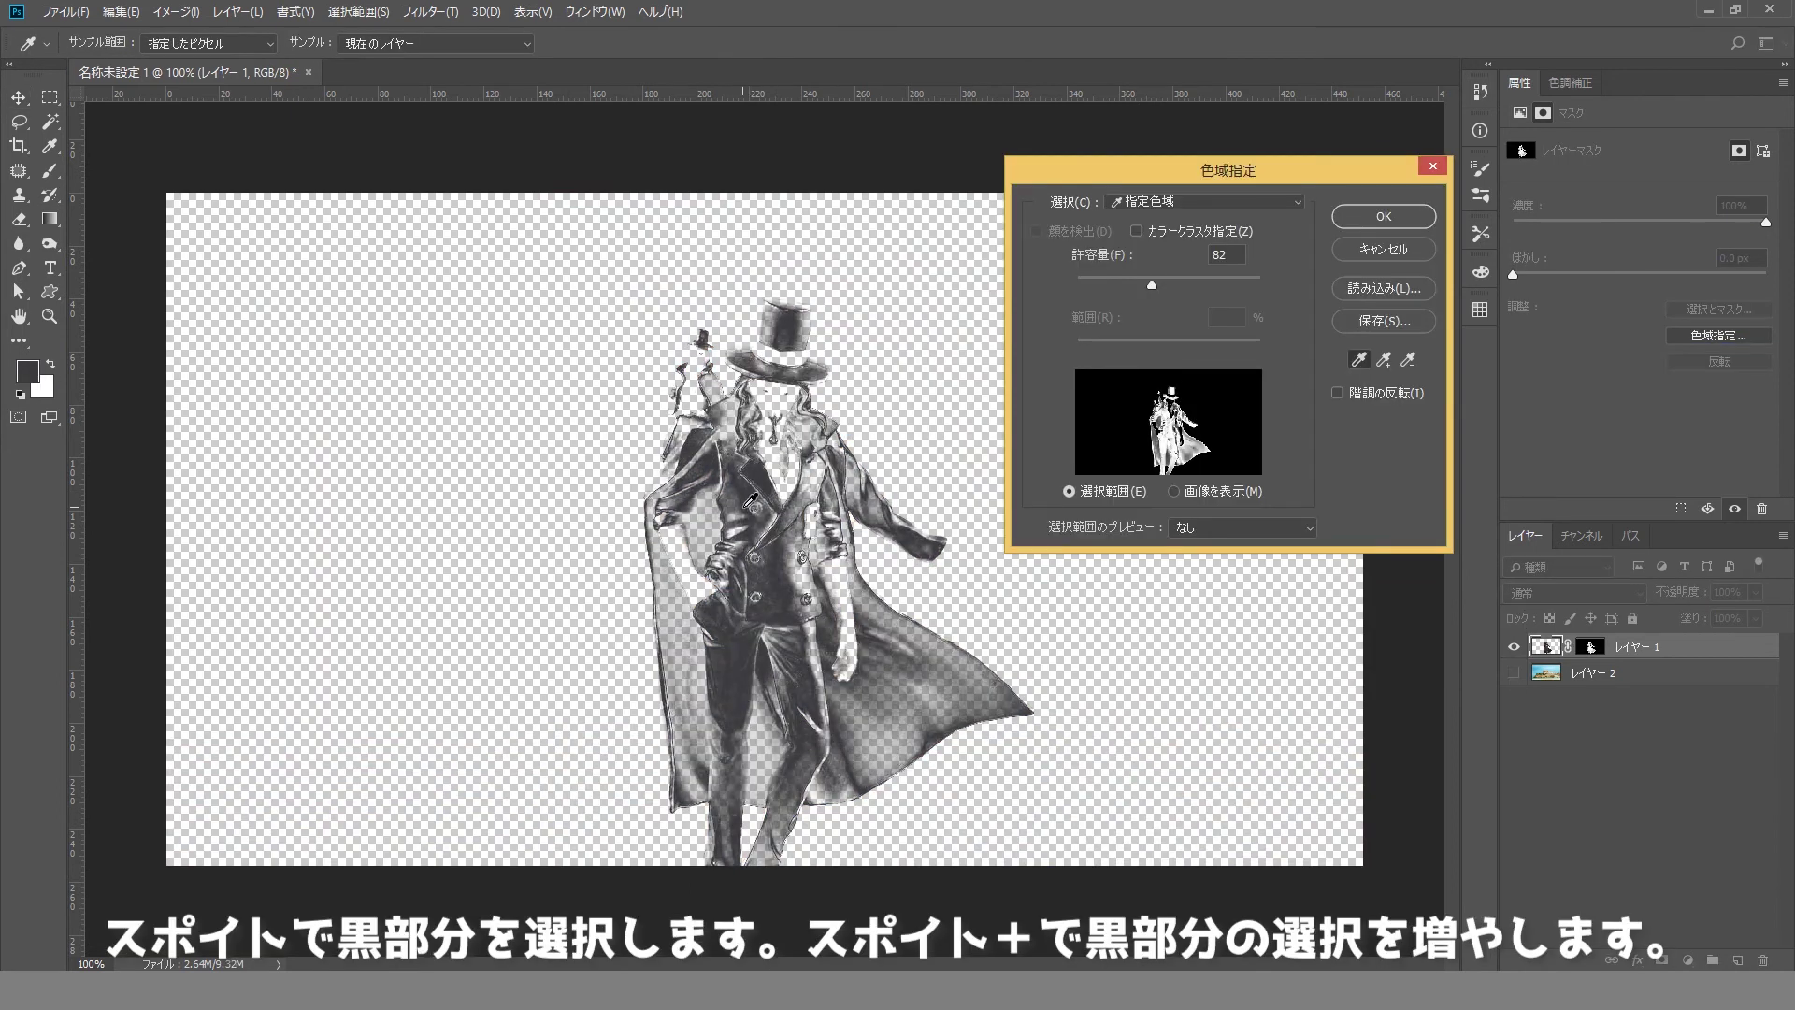
pyautogui.click(1384, 360)
pyautogui.click(772, 318)
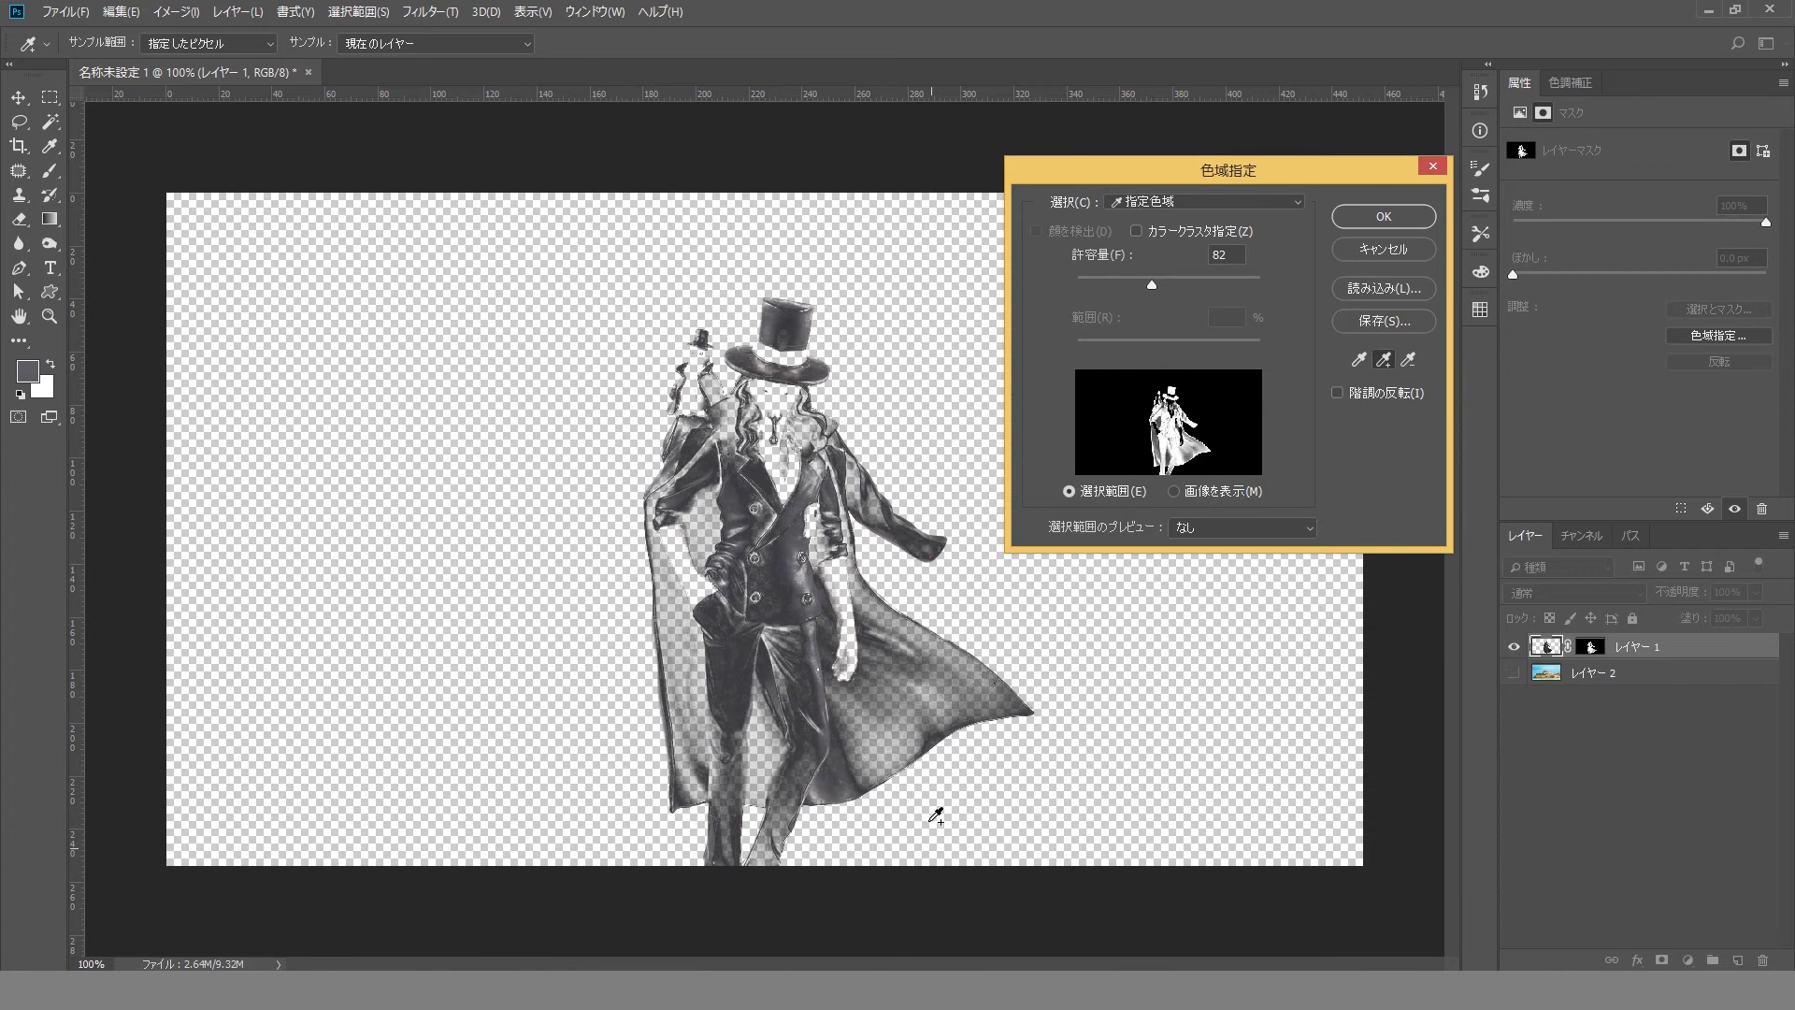
pyautogui.click(911, 745)
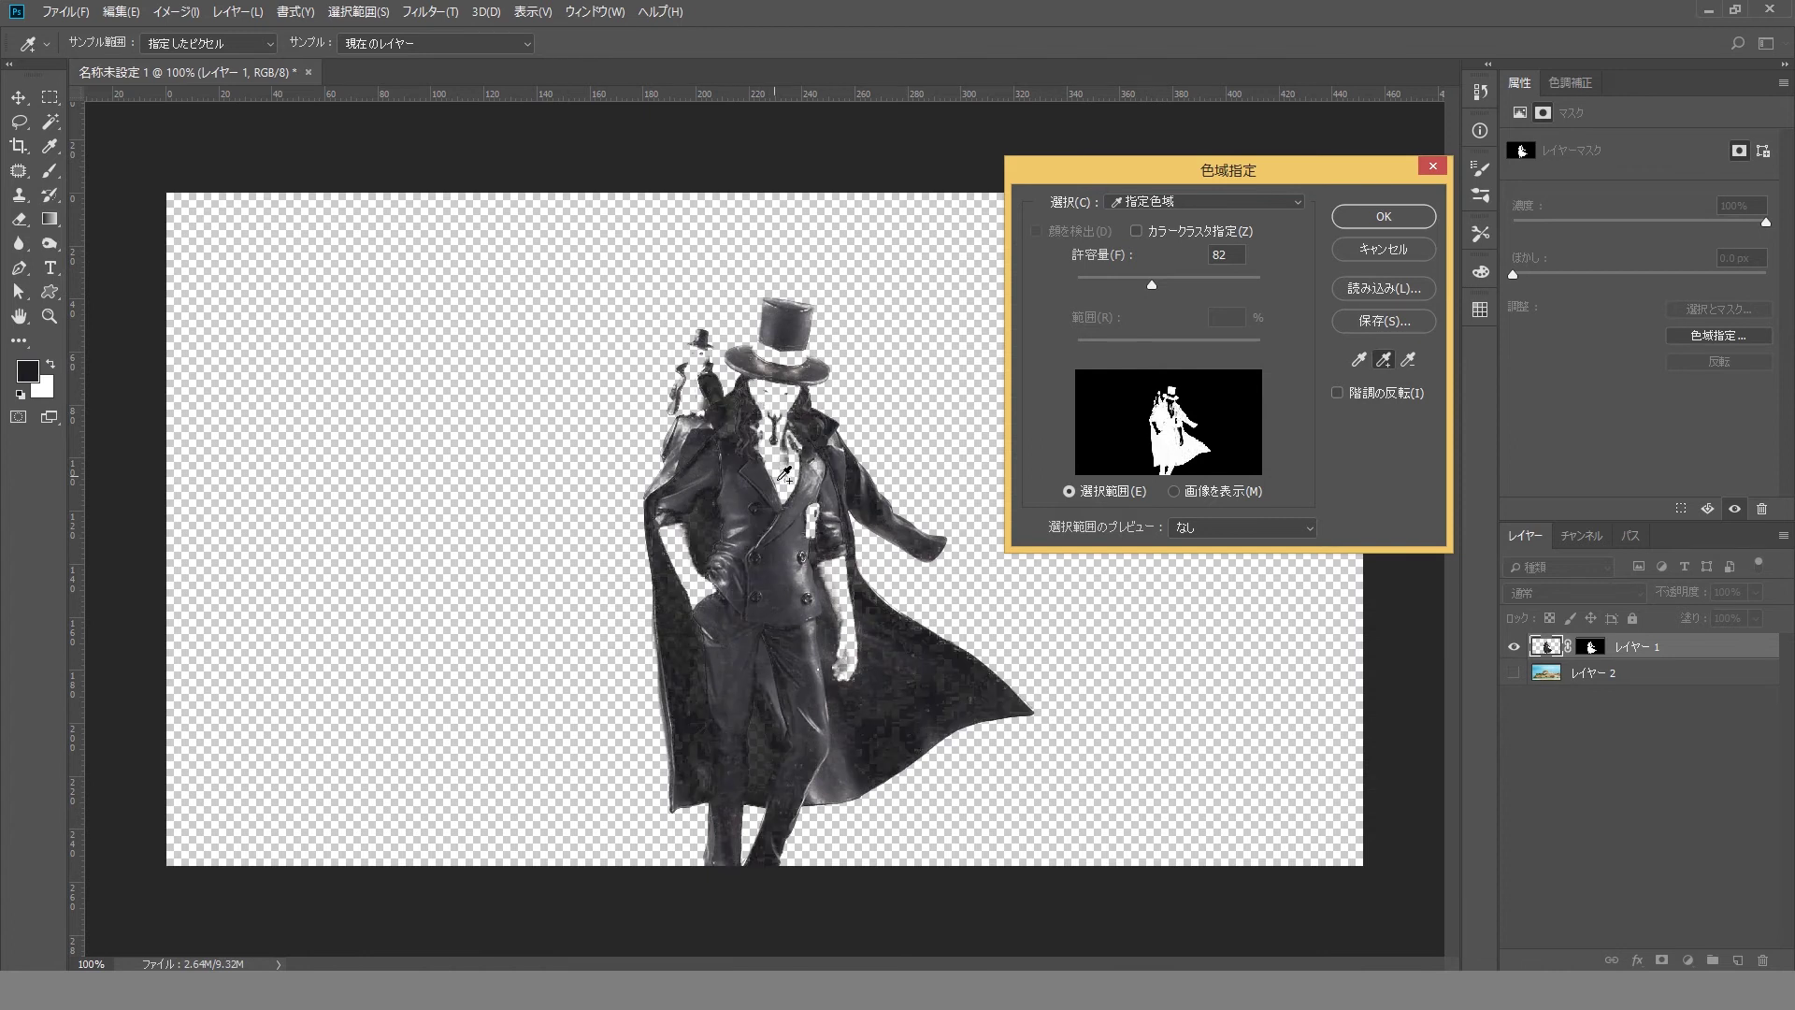
pyautogui.moveTo(1152, 282)
pyautogui.mouseDown()
pyautogui.moveTo(1203, 283)
pyautogui.moveTo(1151, 264)
pyautogui.mouseUp()
pyautogui.click(709, 469)
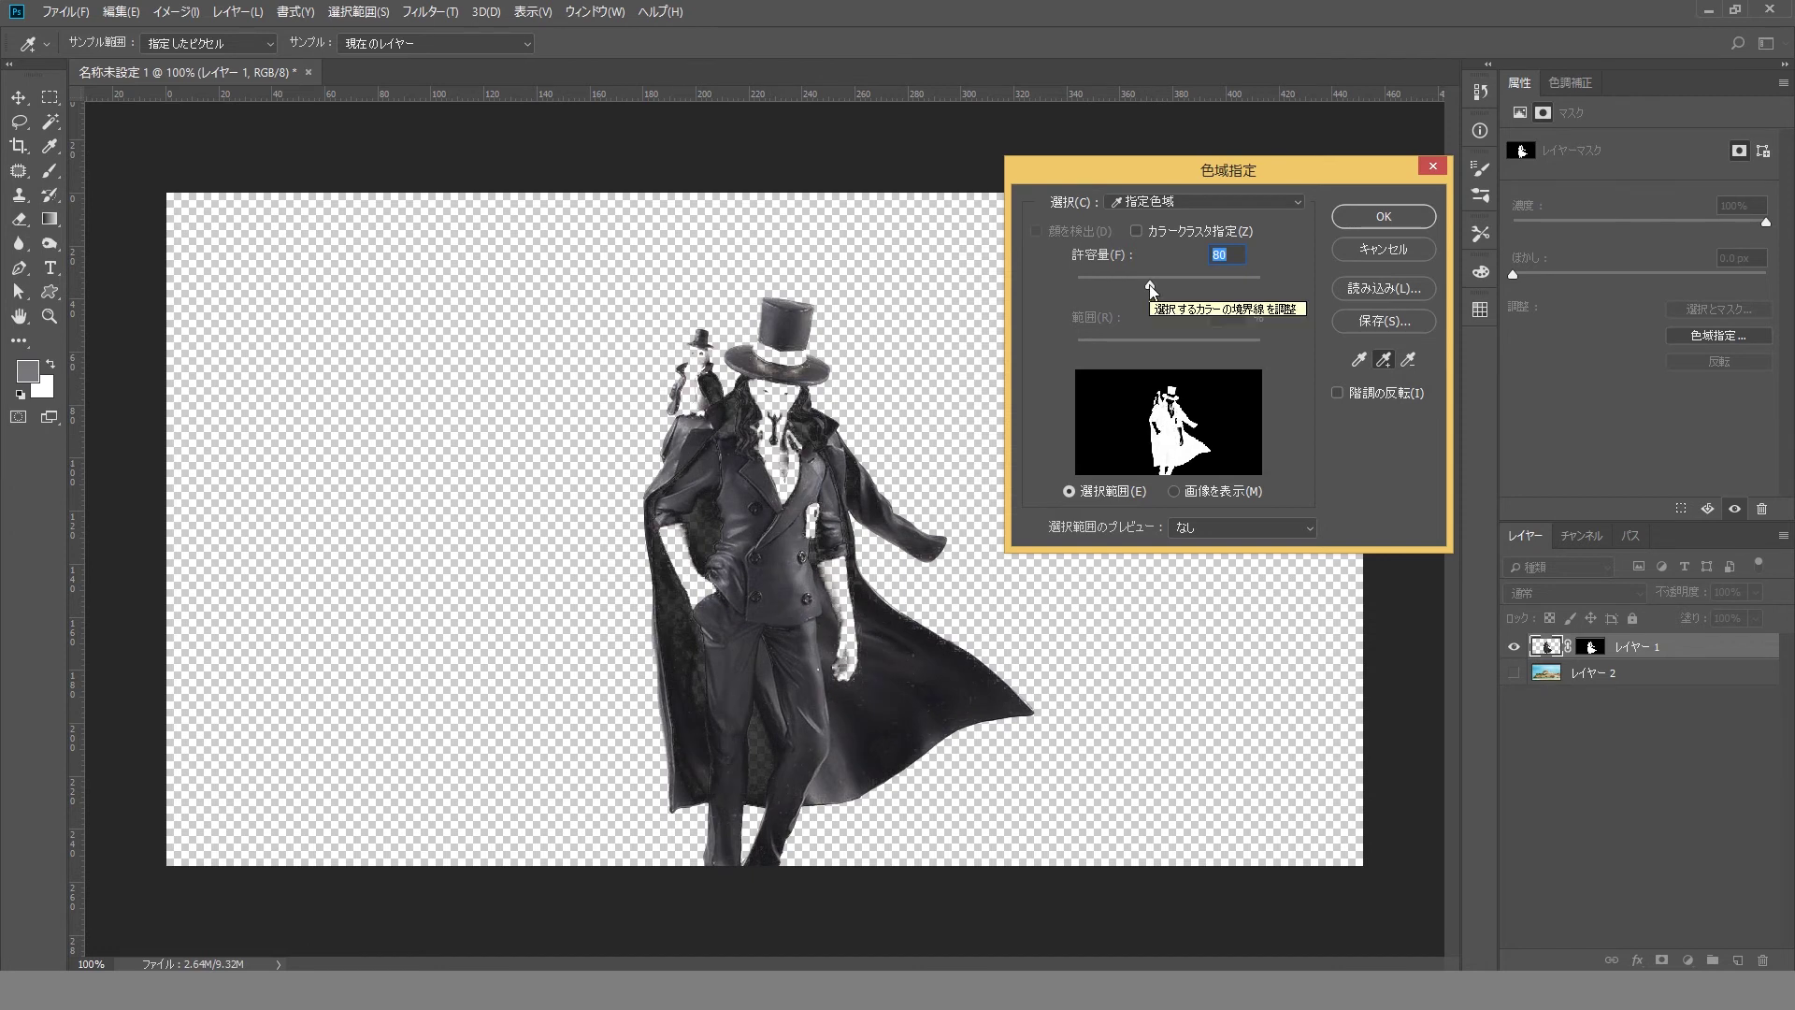
pyautogui.click(1388, 227)
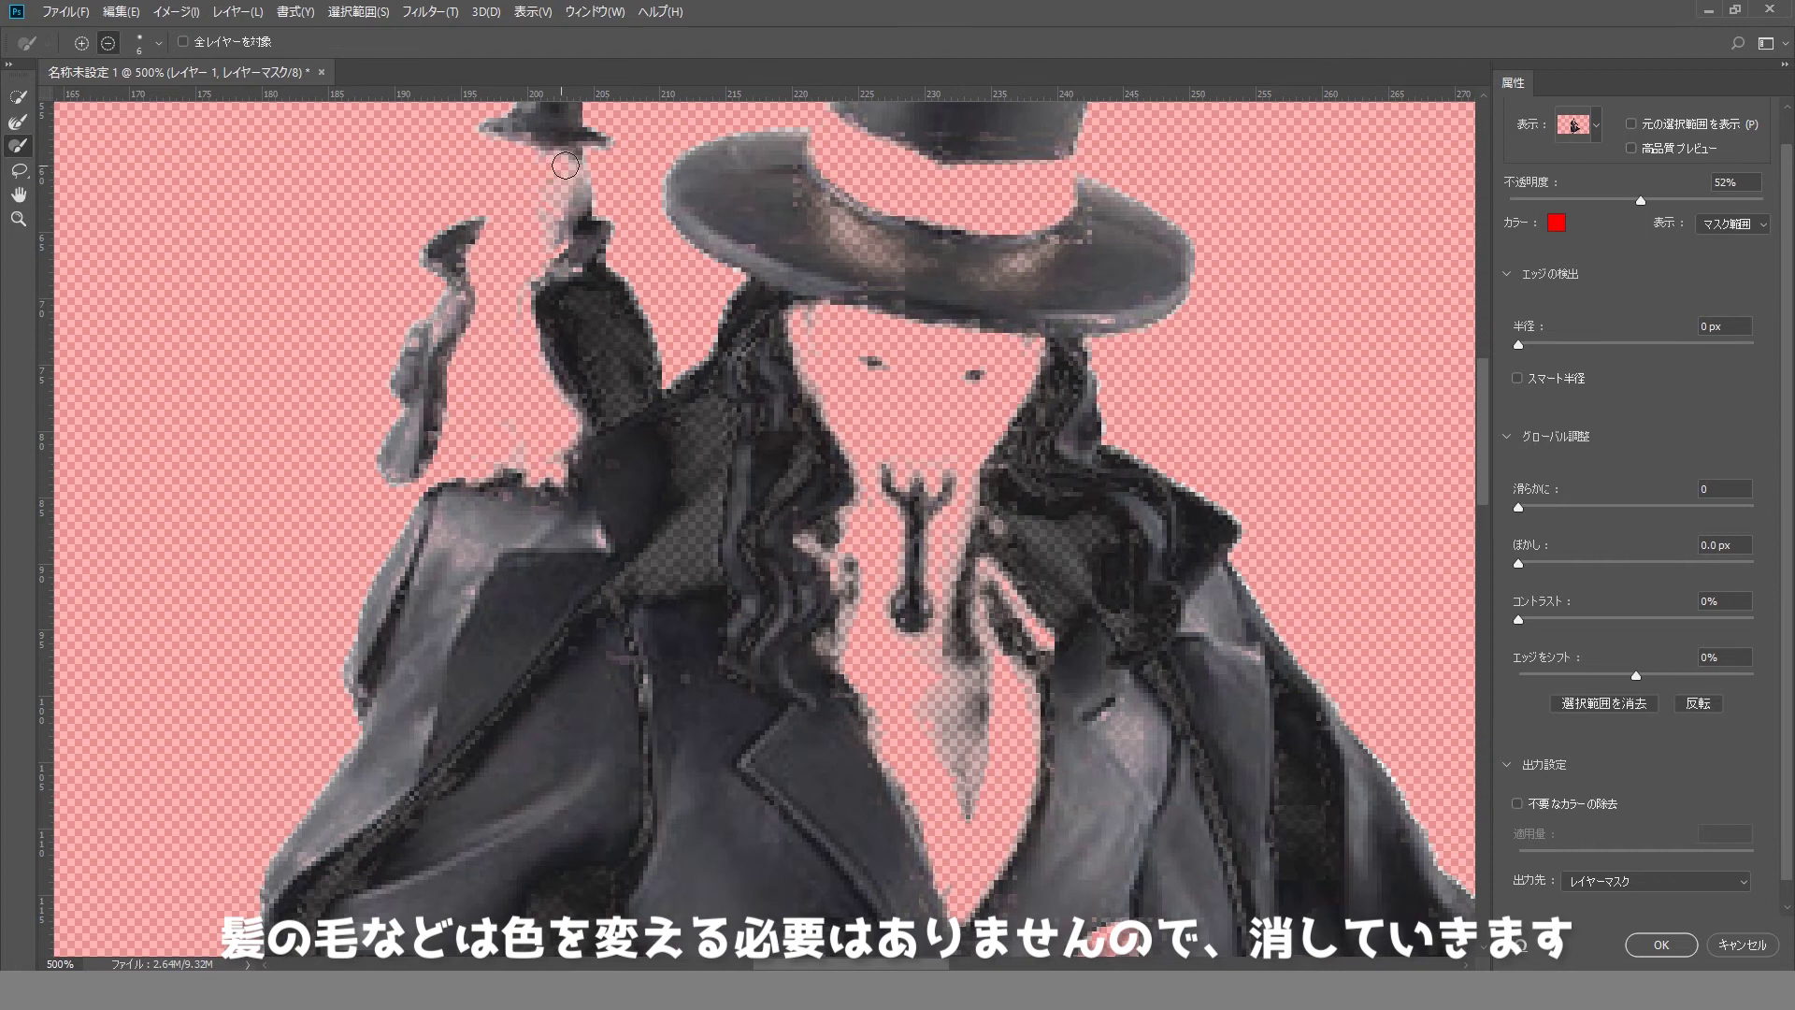
# Refine-brush the hair, eyes, pendant and arm gaps out of the mask, restoring a missed dark area
pyautogui.moveTo(564, 166)
pyautogui.mouseDown()
pyautogui.moveTo(855, 360)
pyautogui.moveTo(954, 748)
pyautogui.moveTo(963, 663)
pyautogui.mouseUp()
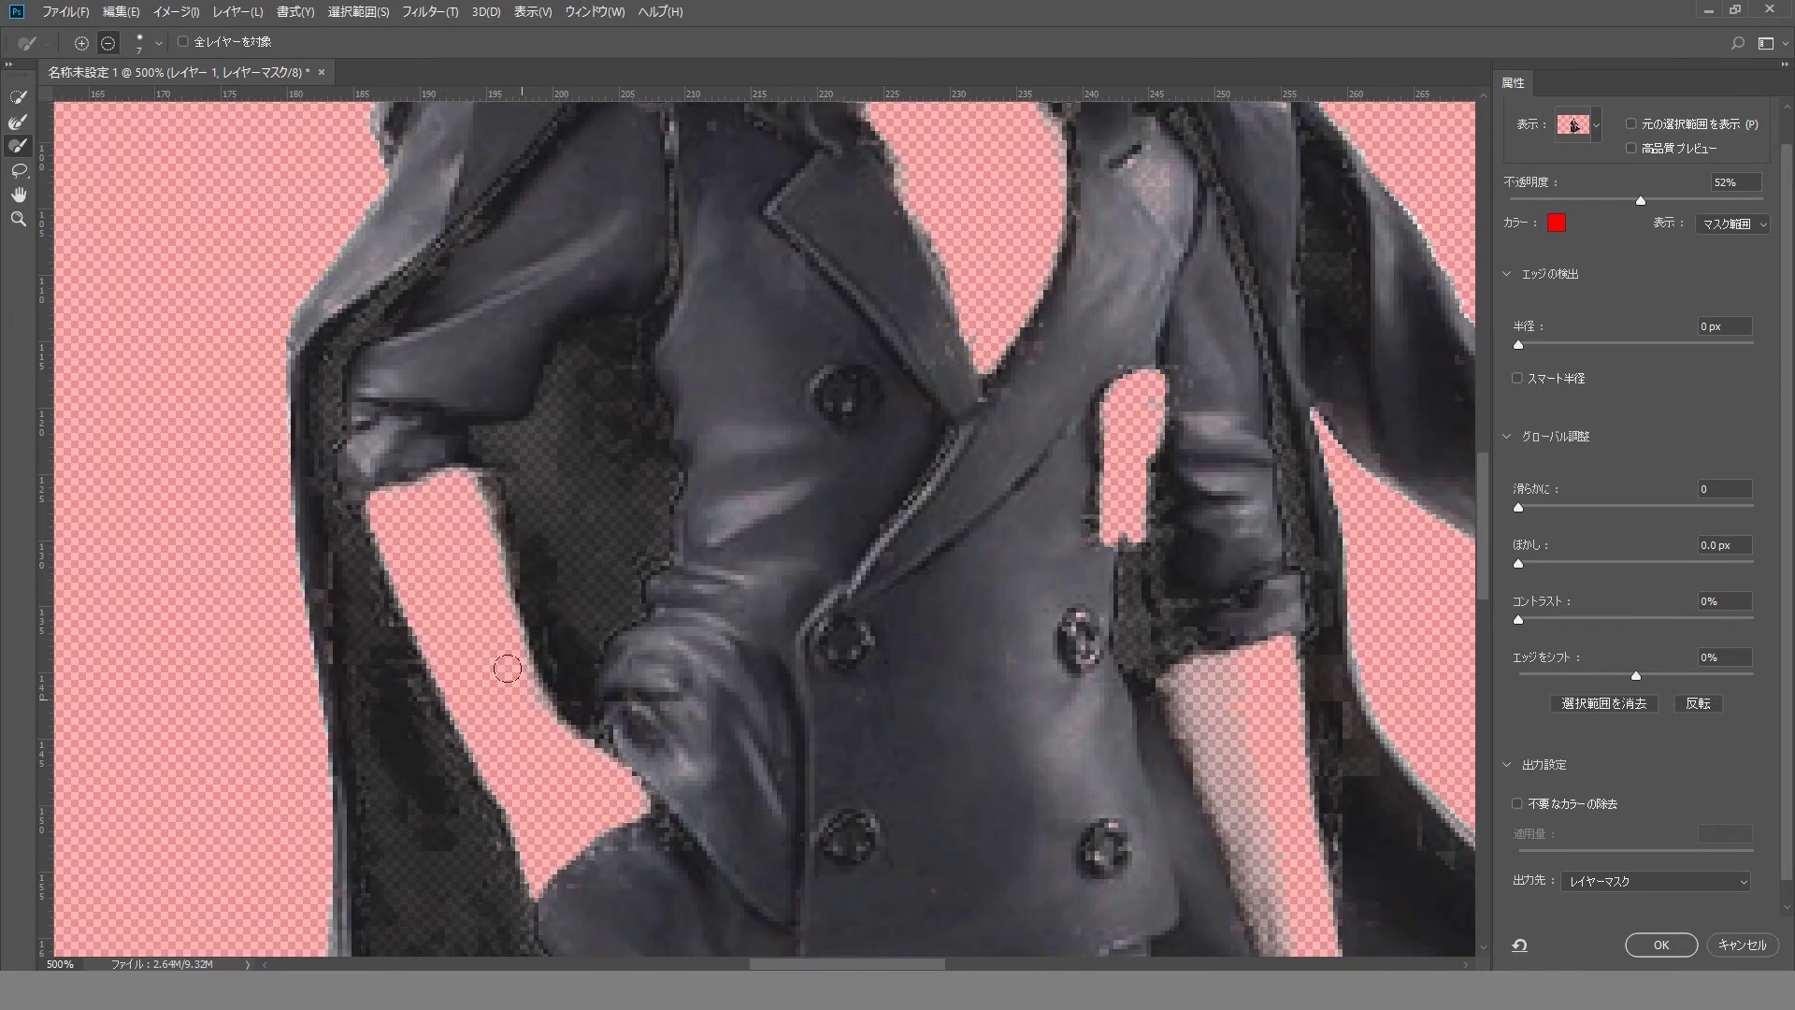
pyautogui.moveTo(1215, 748)
pyautogui.mouseDown()
pyautogui.moveTo(883, 552)
pyautogui.moveTo(935, 776)
pyautogui.moveTo(935, 593)
pyautogui.mouseUp()
pyautogui.moveTo(963, 701); pyautogui.dragTo(928, 798)
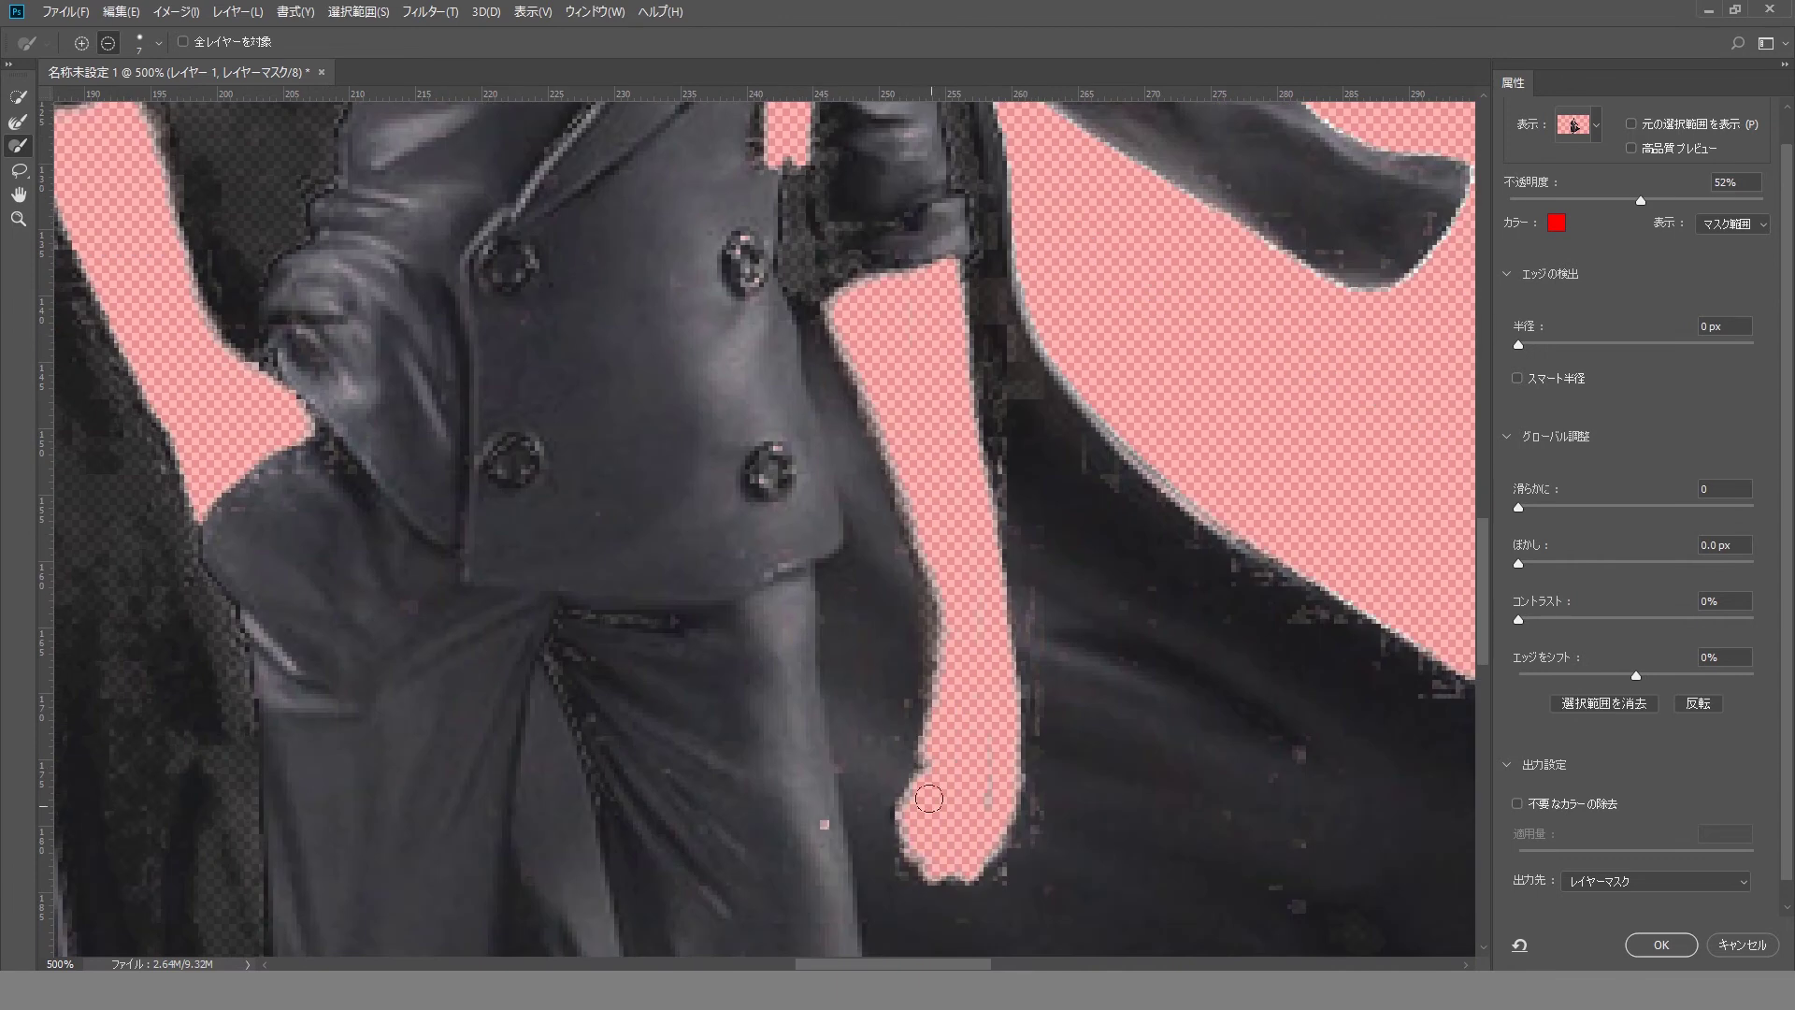
pyautogui.click(81, 42)
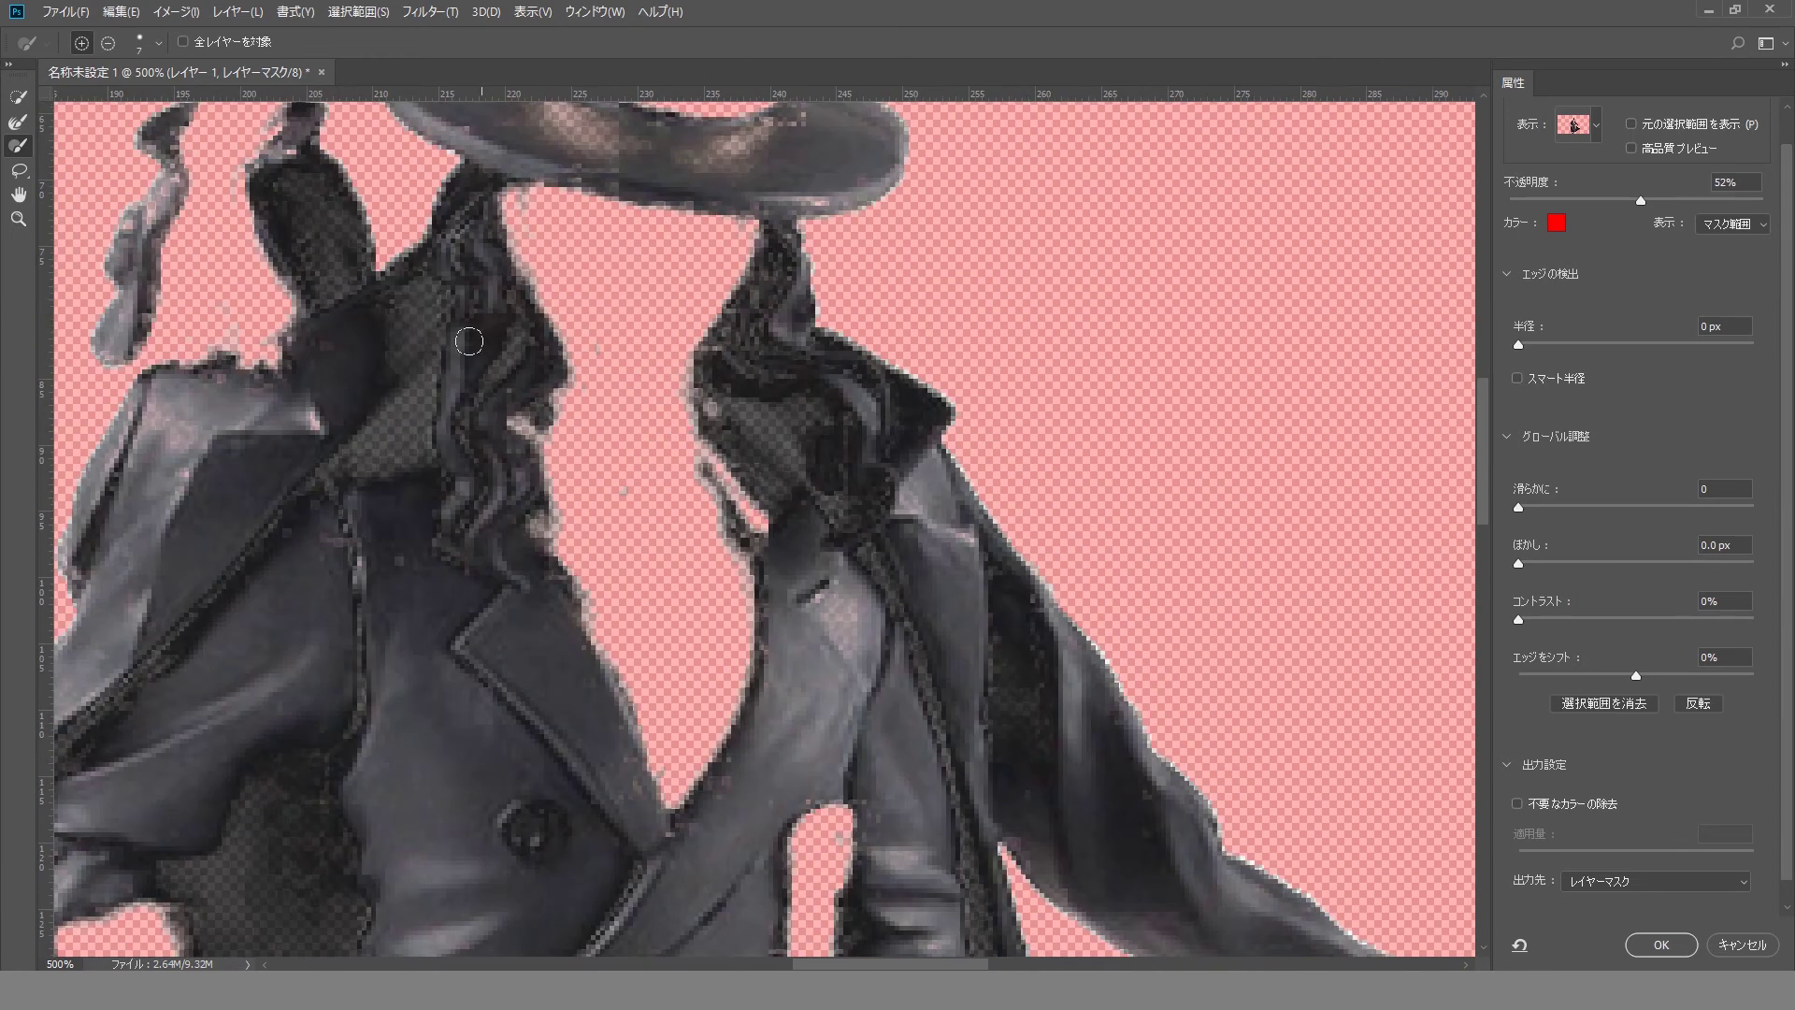
pyautogui.moveTo(468, 342)
pyautogui.mouseDown()
pyautogui.moveTo(369, 481)
pyautogui.moveTo(413, 349)
pyautogui.moveTo(431, 454)
pyautogui.mouseUp()
pyautogui.press('alt')
pyautogui.moveTo(561, 528); pyautogui.dragTo(534, 296)
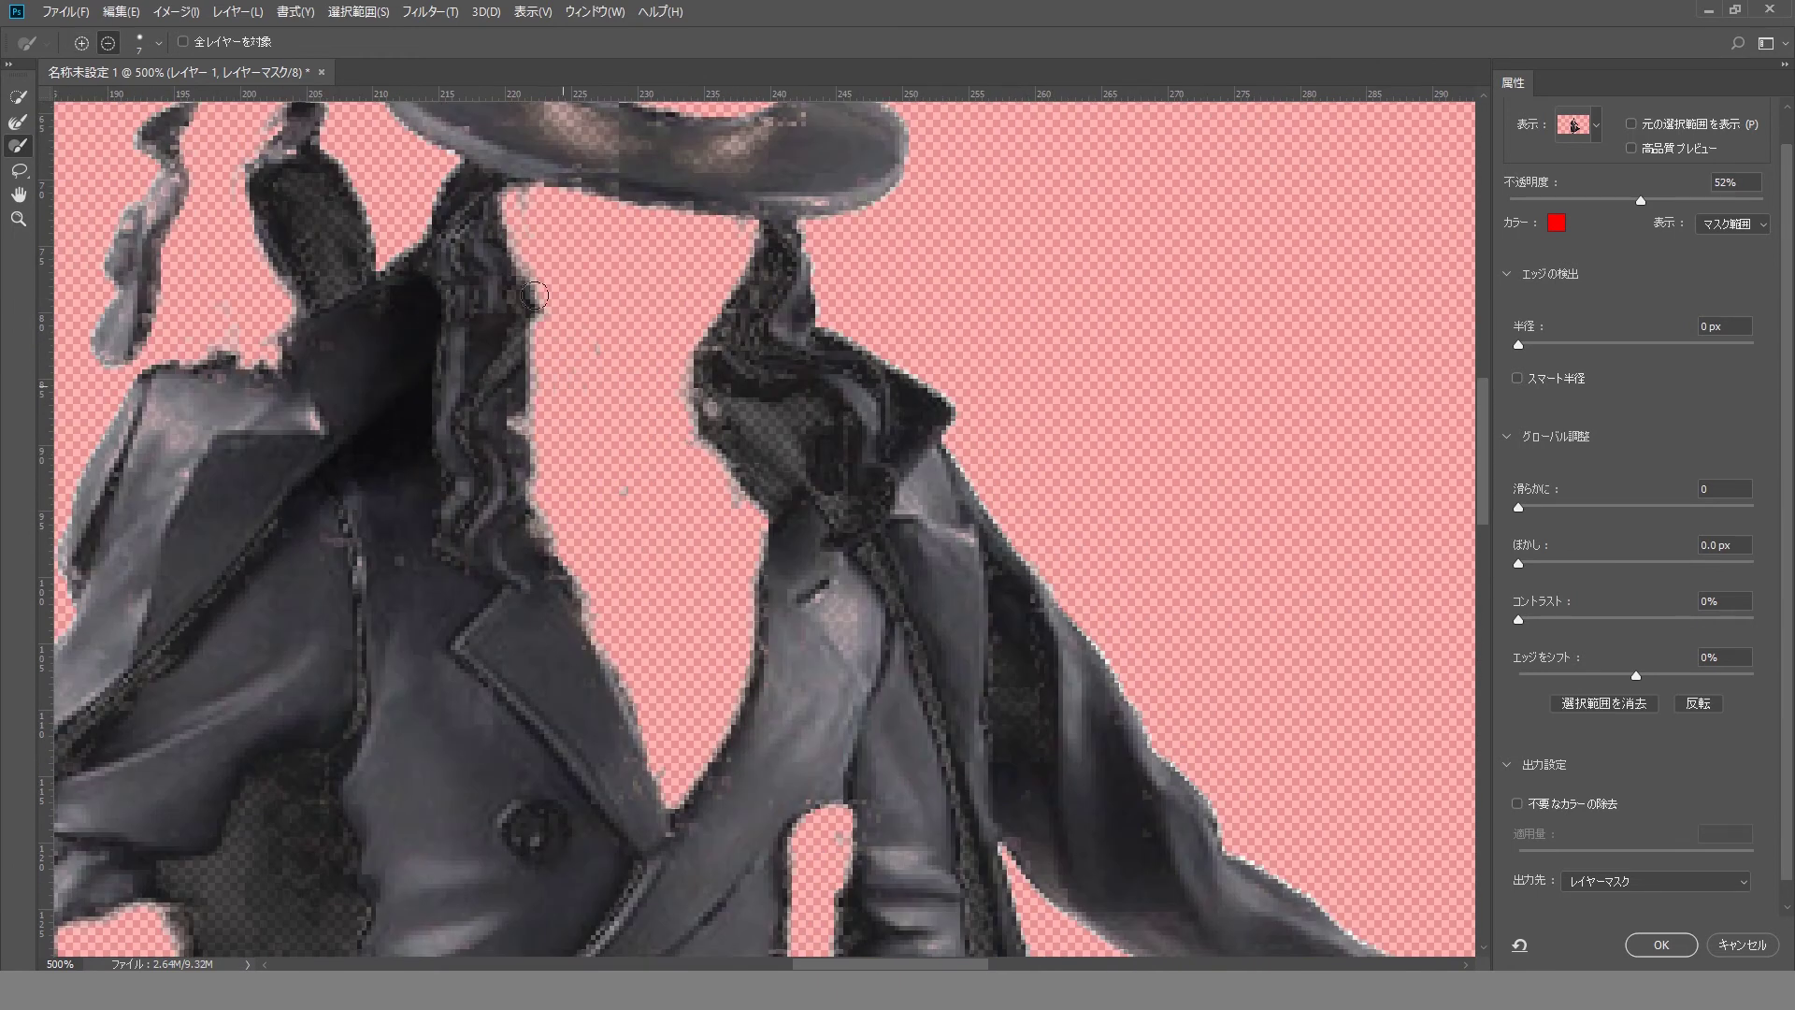
# Change the mask preview view mode and remove the dark area beside the hair
pyautogui.click(1575, 125)
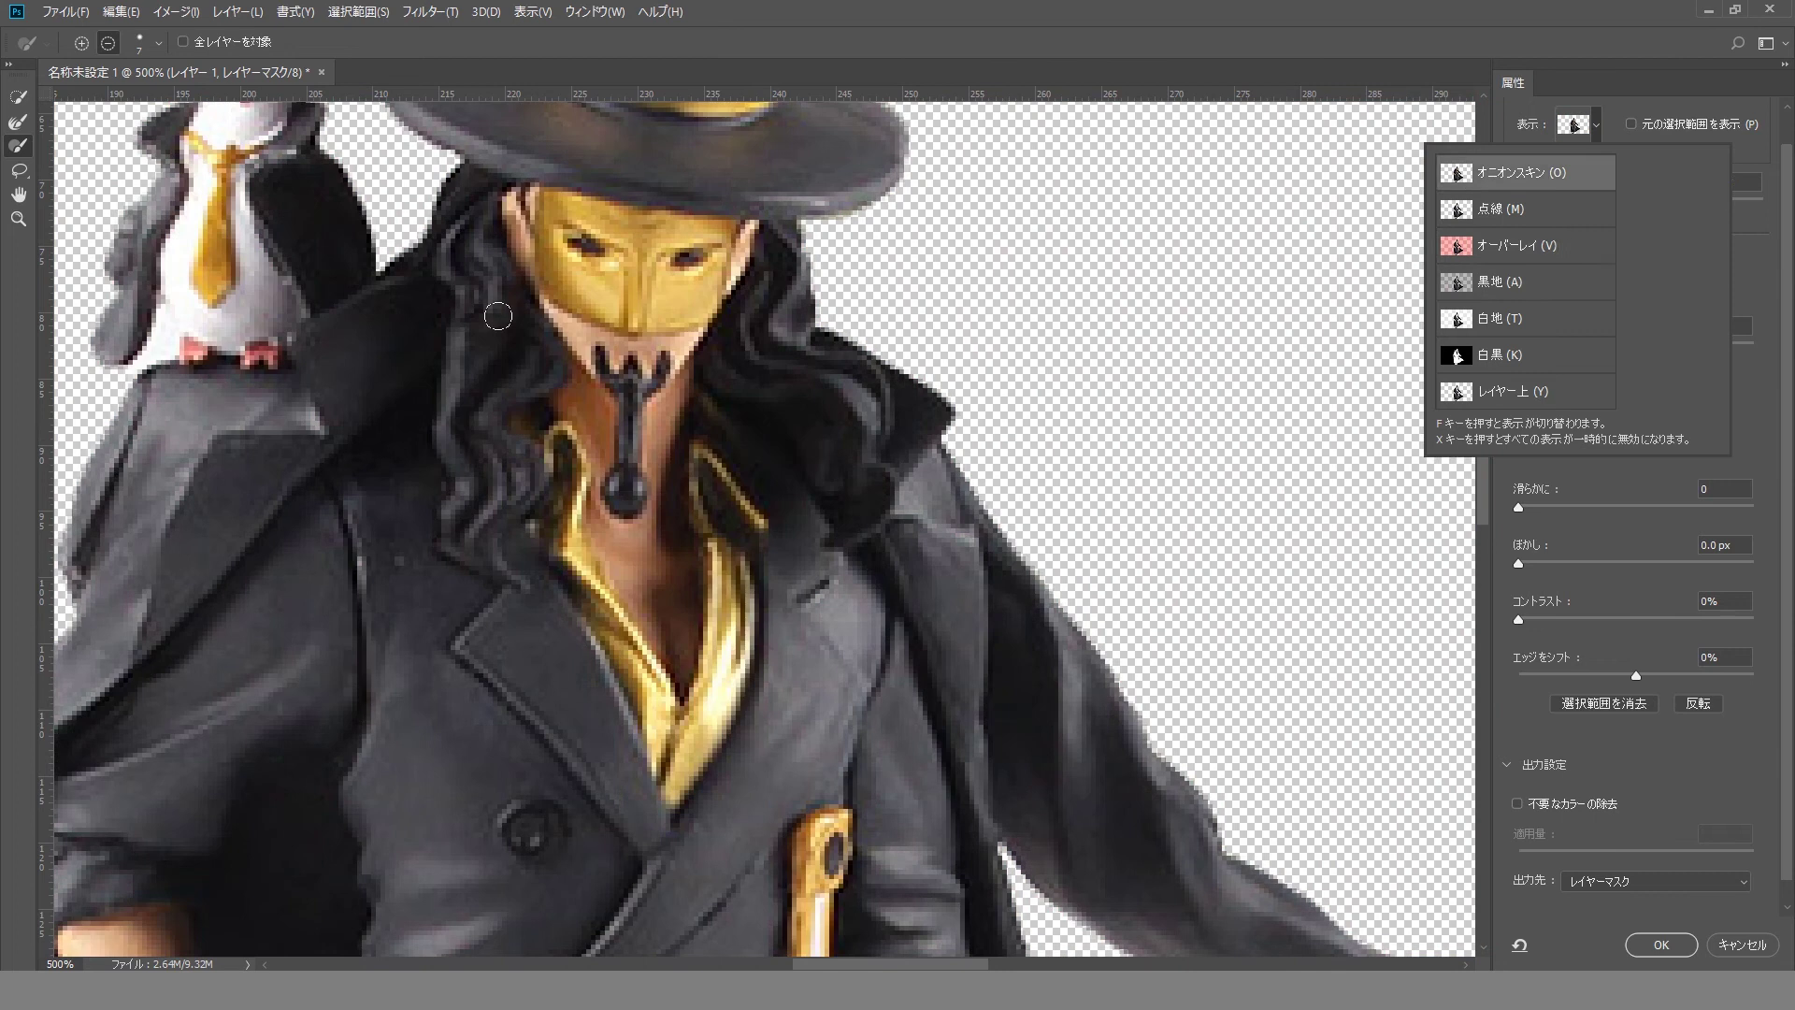
pyautogui.click(1571, 161)
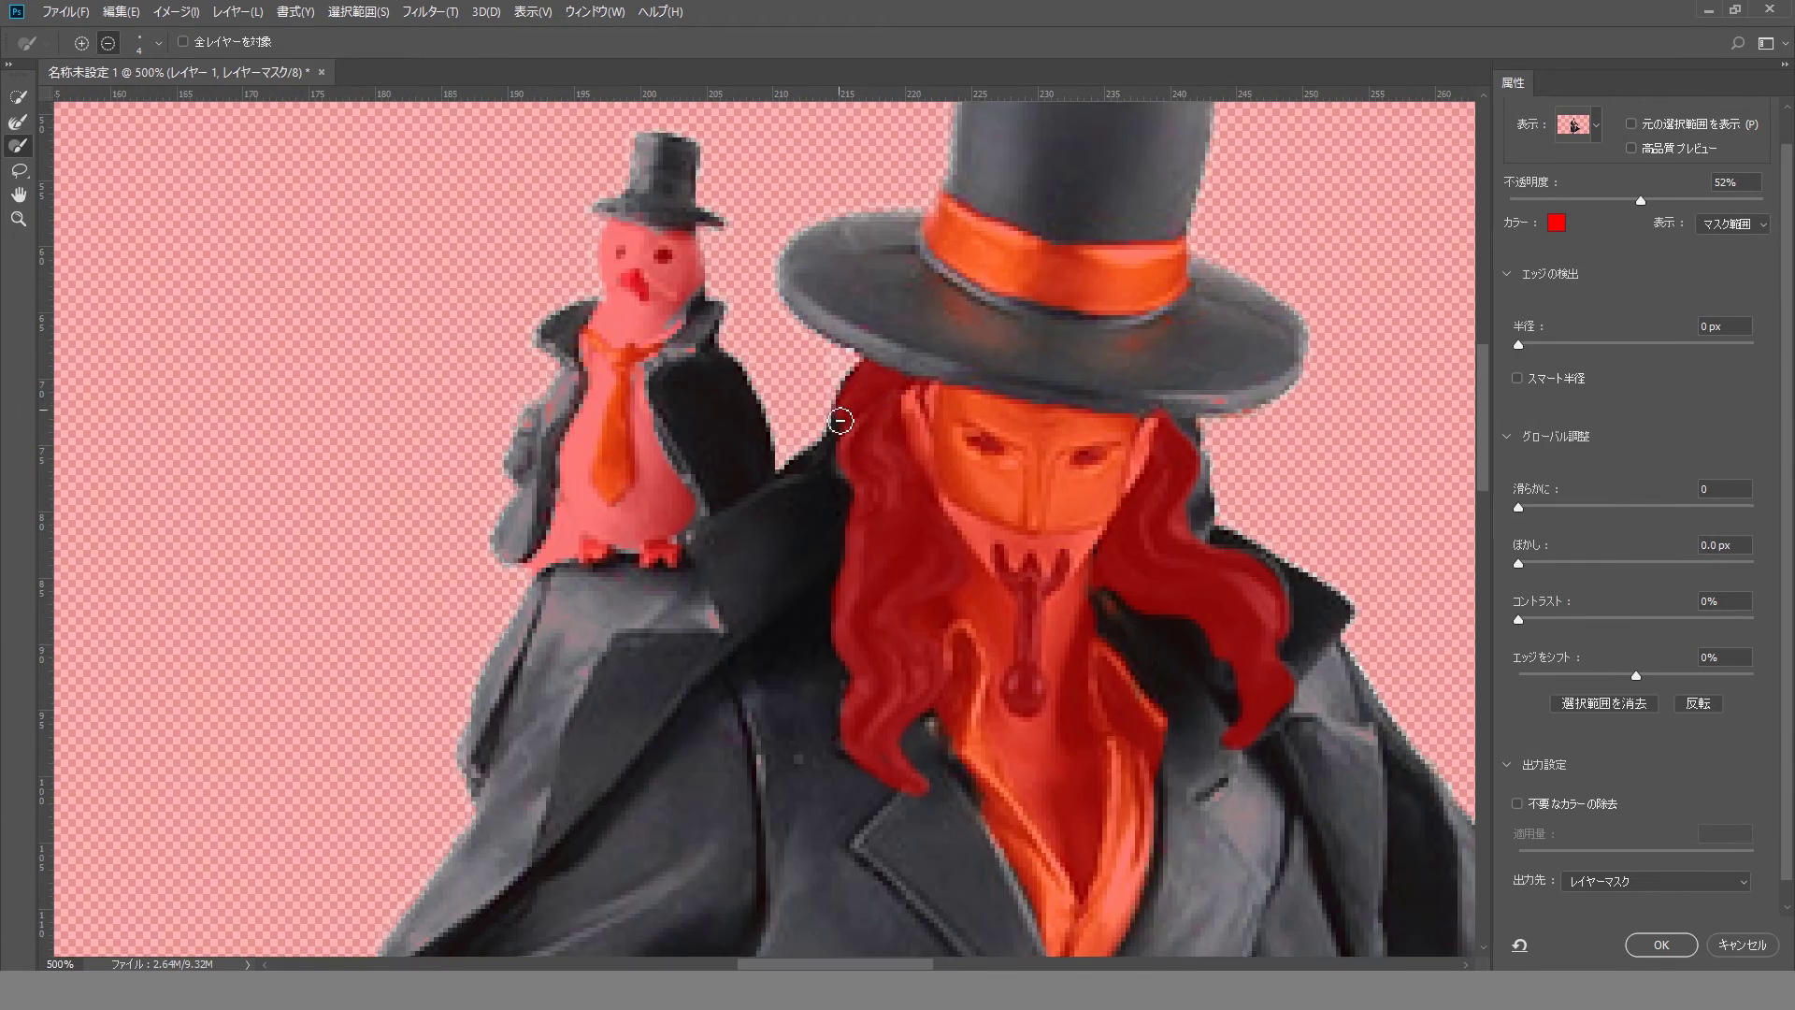
pyautogui.moveTo(841, 421); pyautogui.dragTo(797, 468)
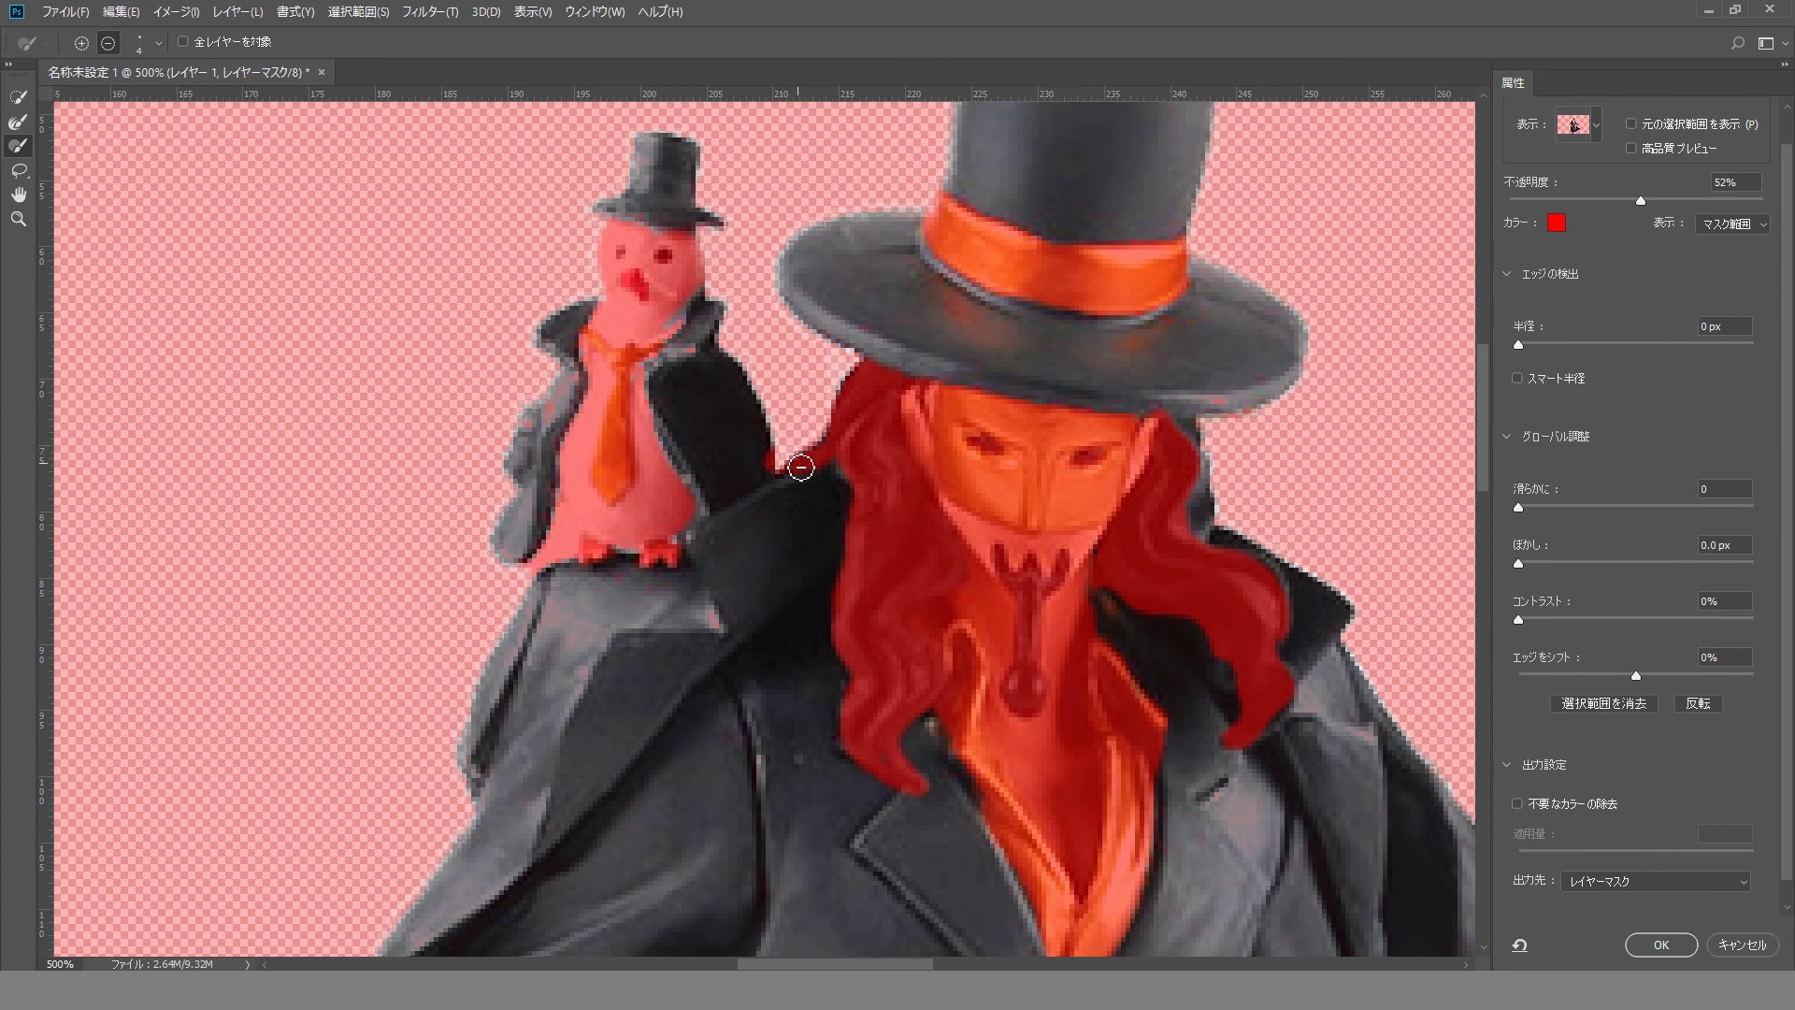
pyautogui.press('[')
pyautogui.press('[')
pyautogui.press('[')
# Apply the refined mask and add Levels 1, raising output shadows and lowering input white
pyautogui.click(1662, 944)
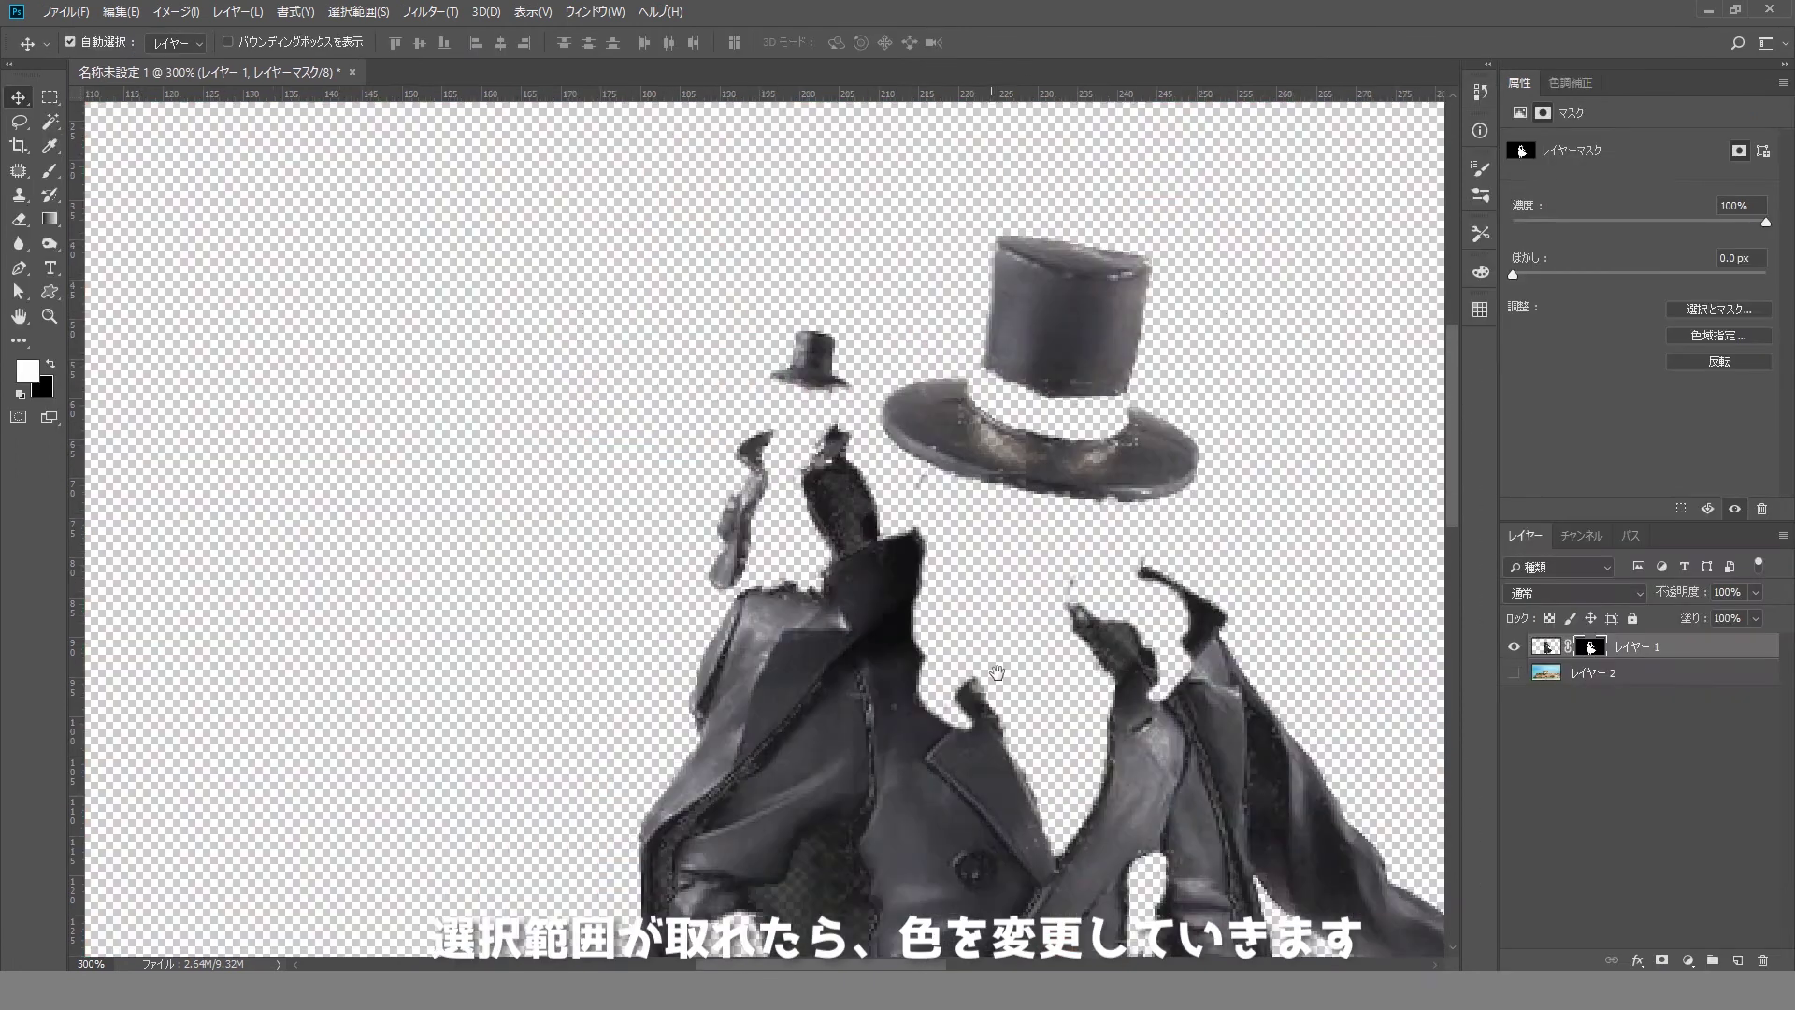
pyautogui.click(1691, 957)
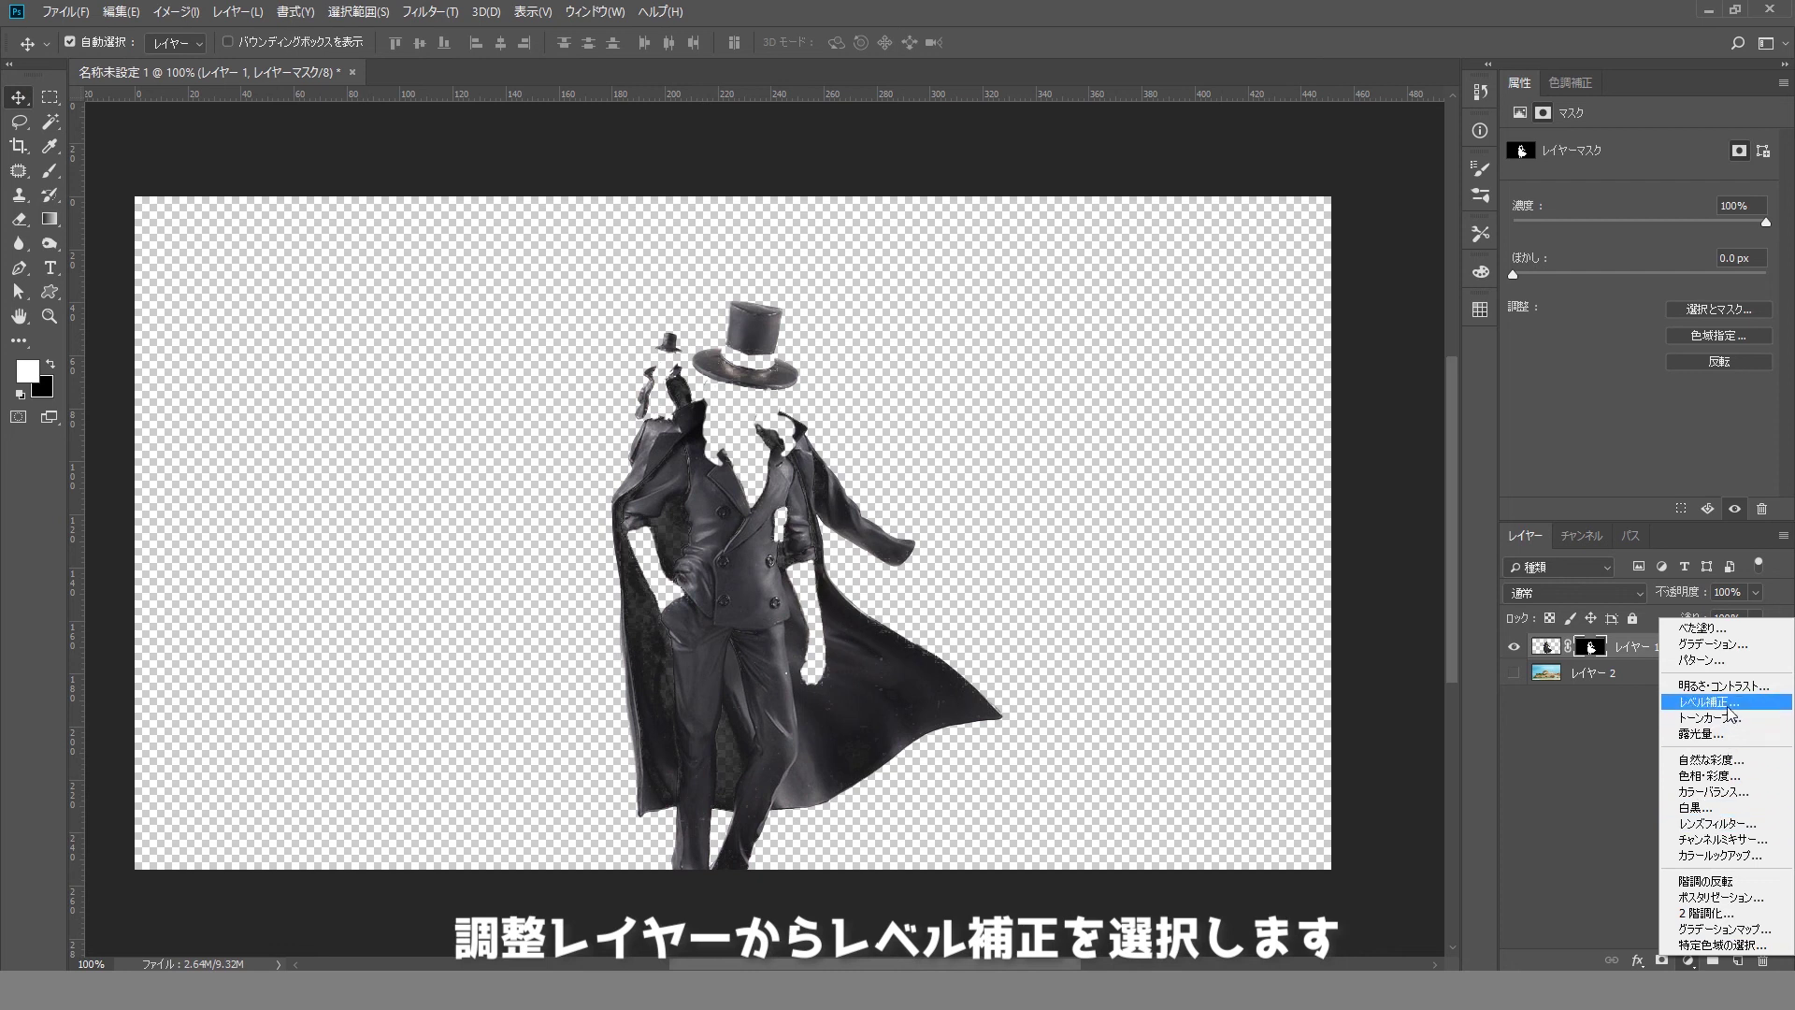
pyautogui.click(1709, 702)
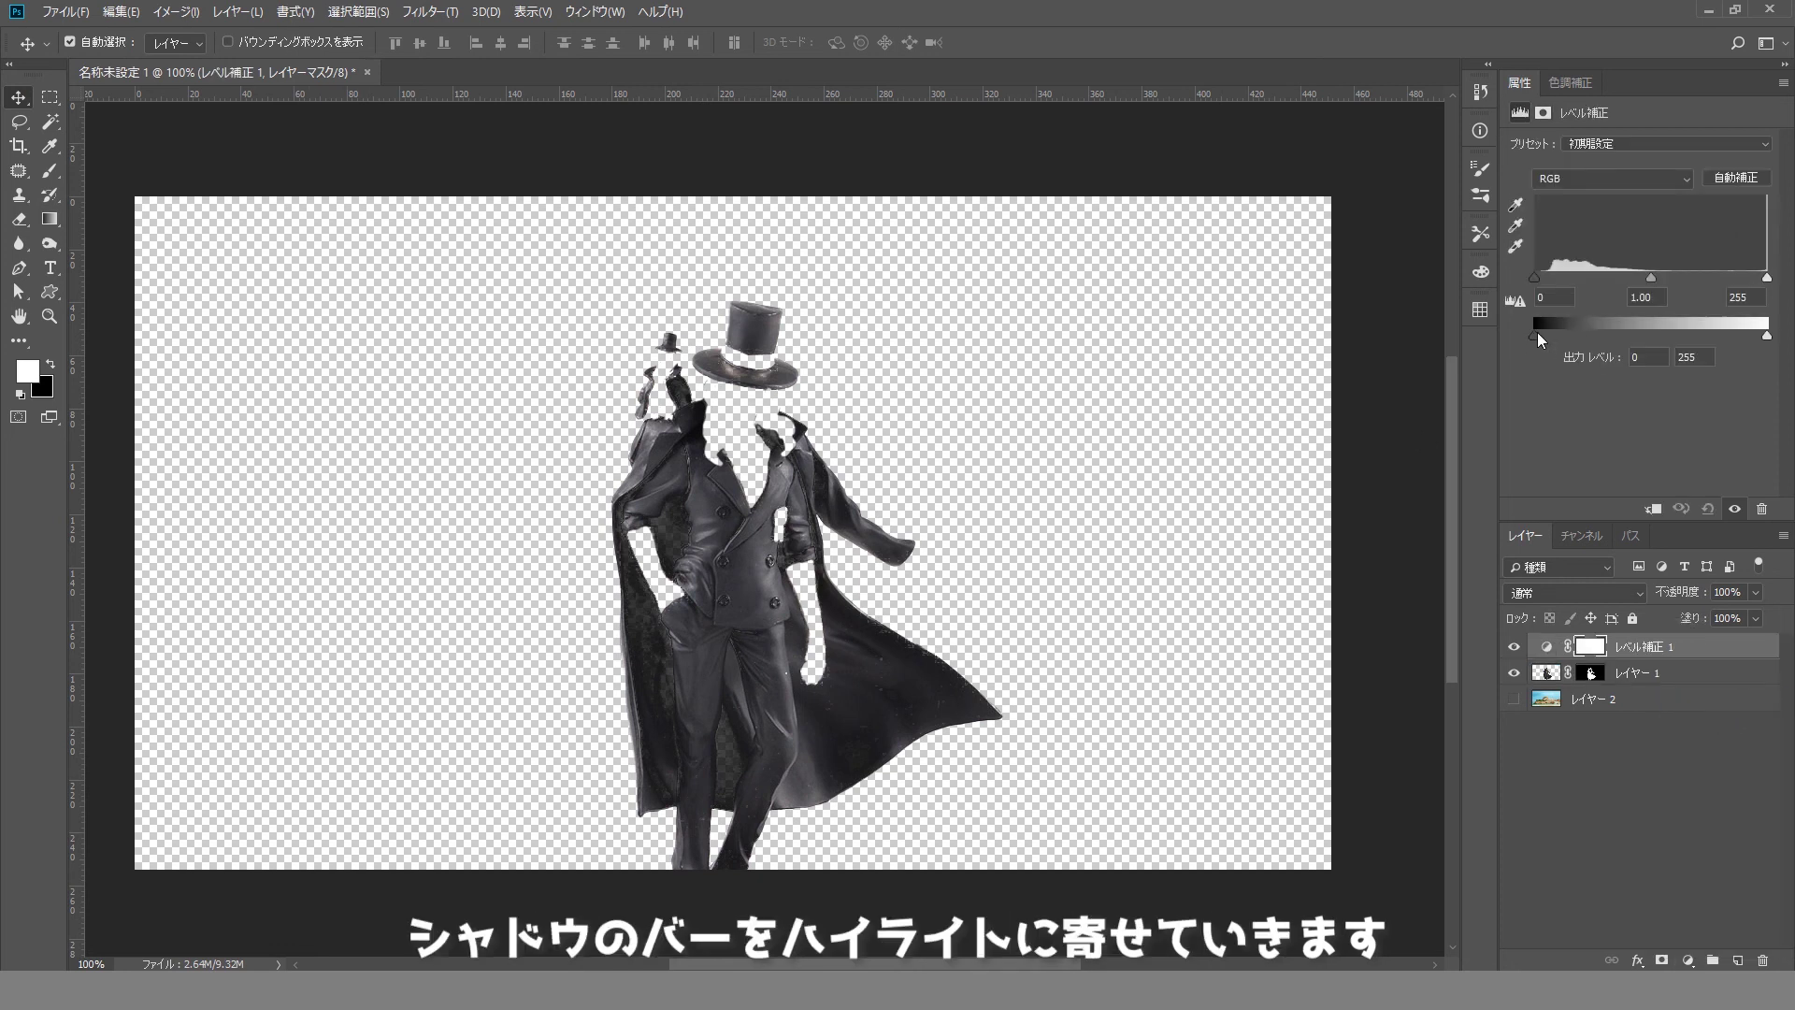
pyautogui.moveTo(1547, 333); pyautogui.dragTo(1653, 339)
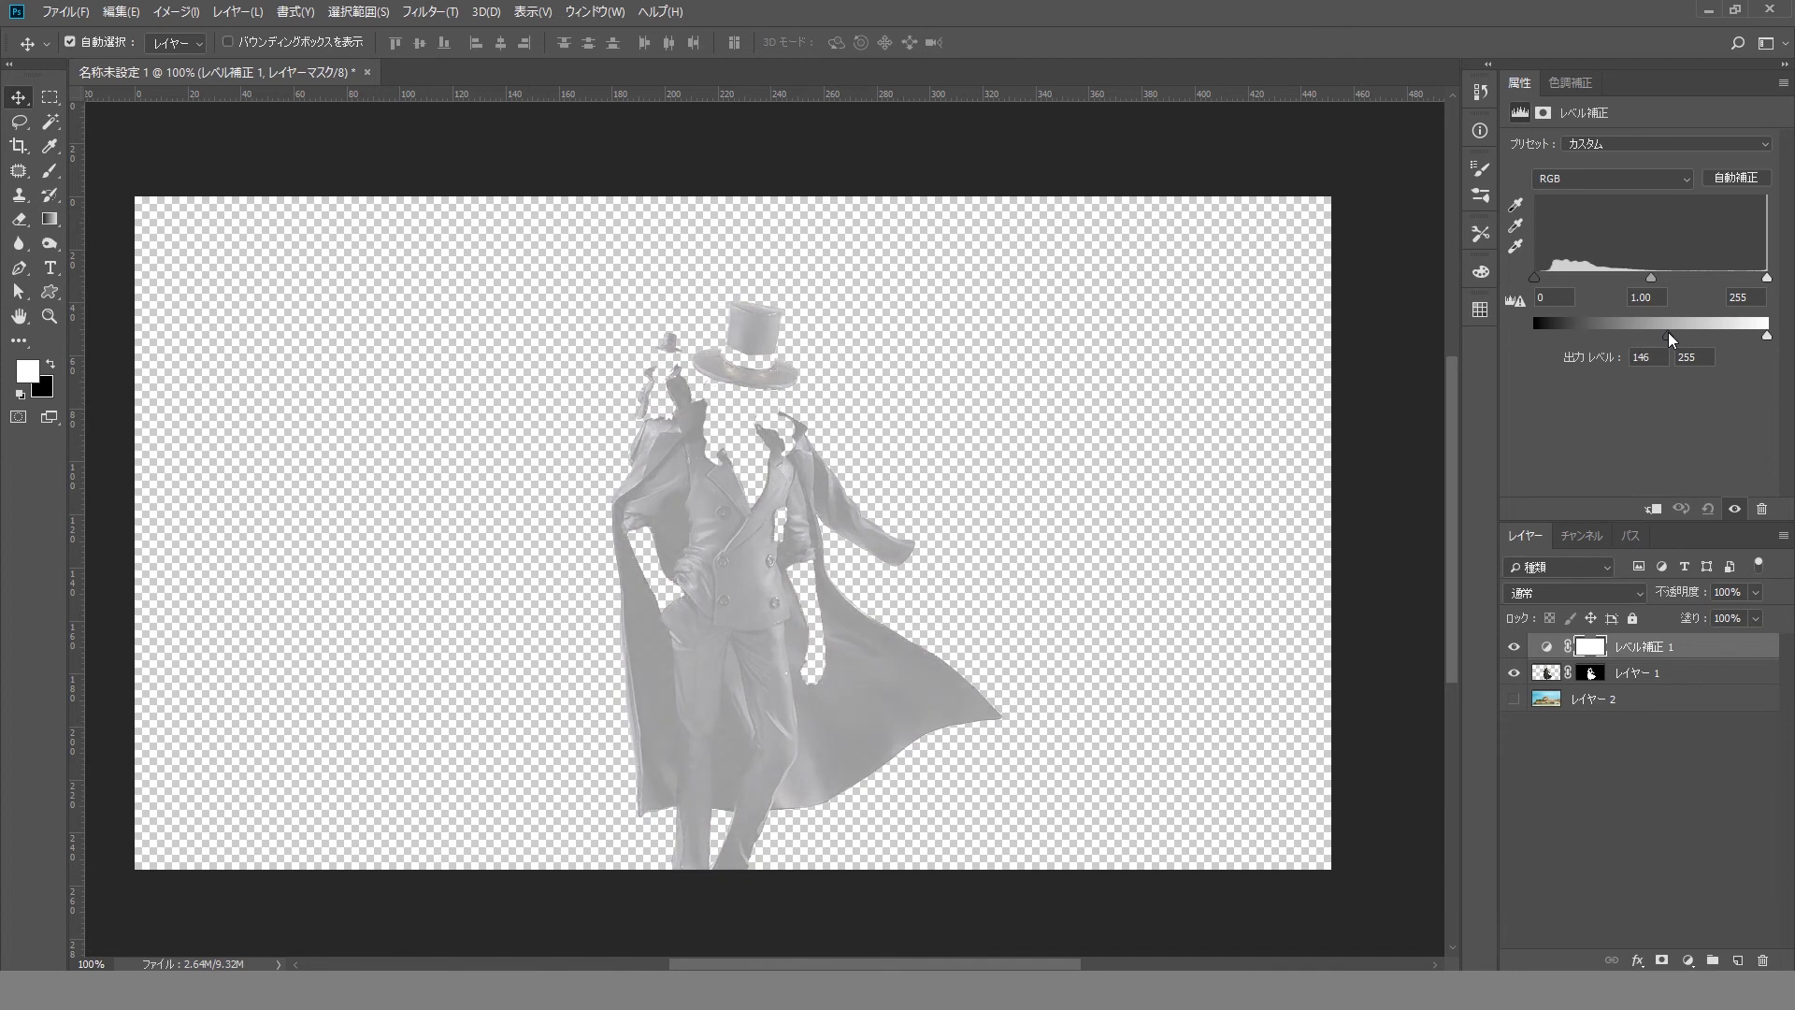
pyautogui.moveTo(1668, 332); pyautogui.dragTo(1768, 333)
pyautogui.moveTo(1767, 281)
pyautogui.mouseDown()
pyautogui.moveTo(1603, 267)
pyautogui.moveTo(1647, 271)
pyautogui.mouseUp()
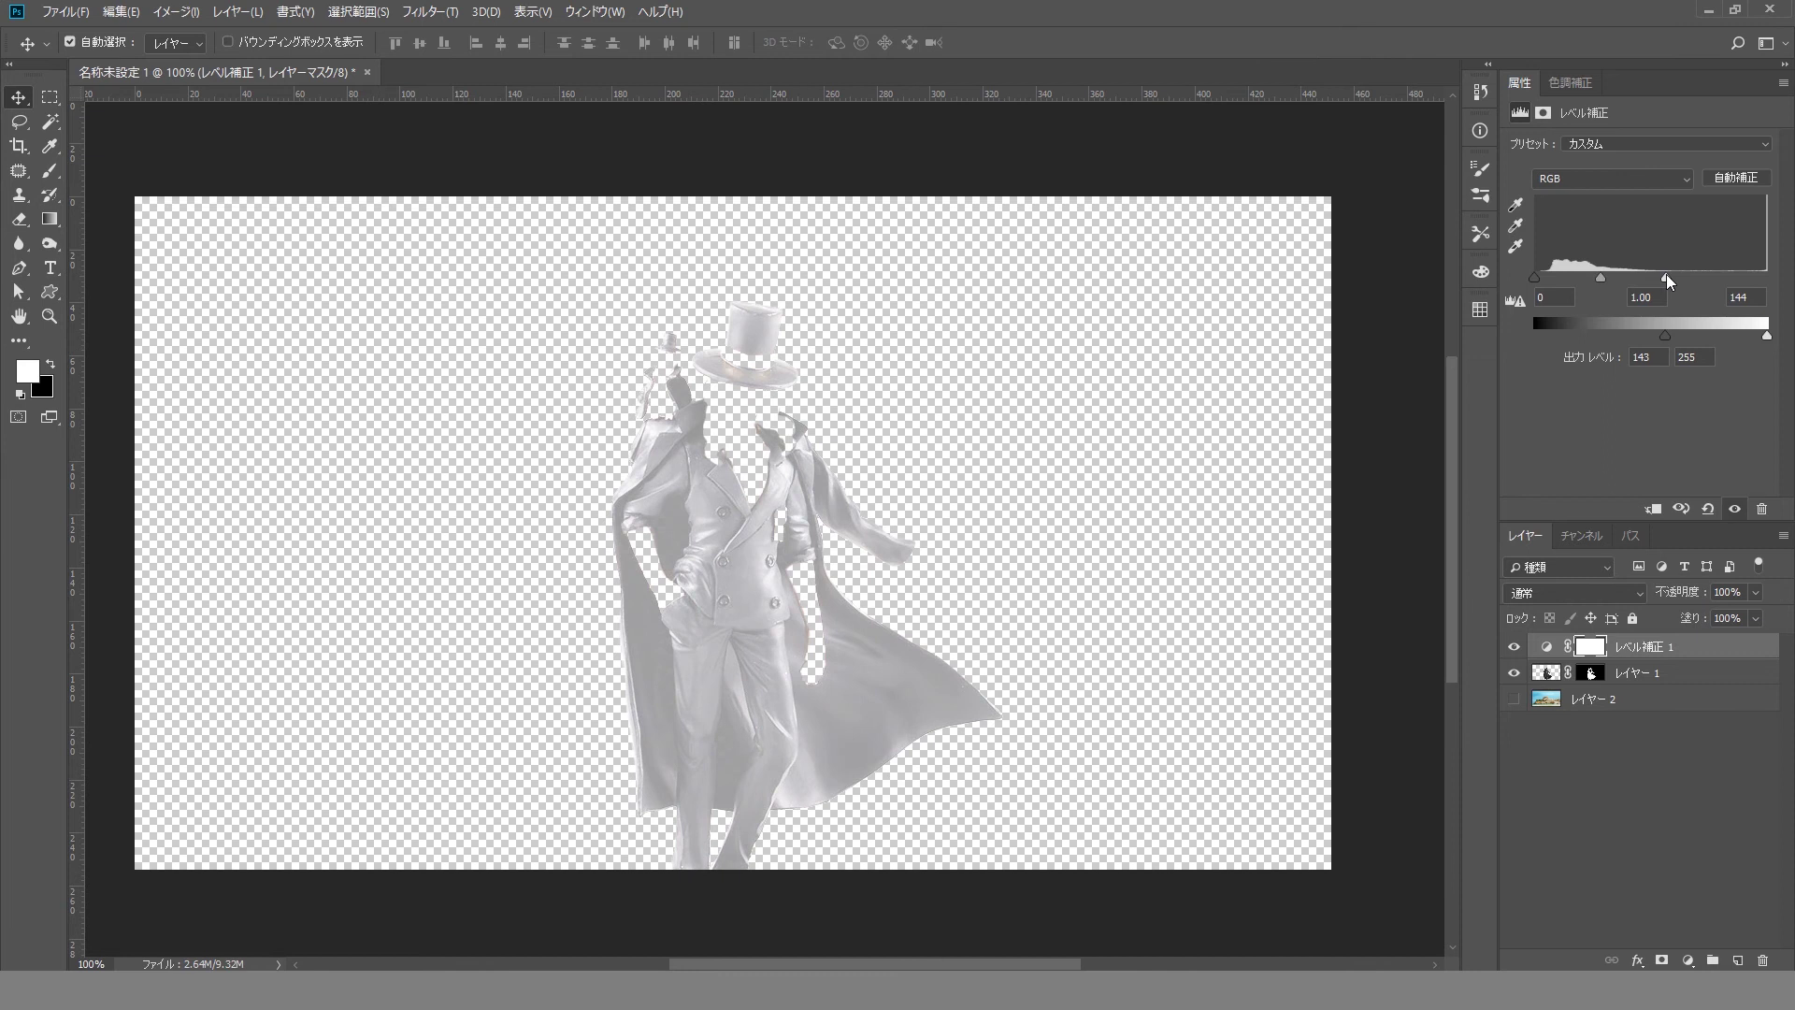
# Add Levels 2, lifting output black slightly and pulling input white to about 211
pyautogui.click(1688, 960)
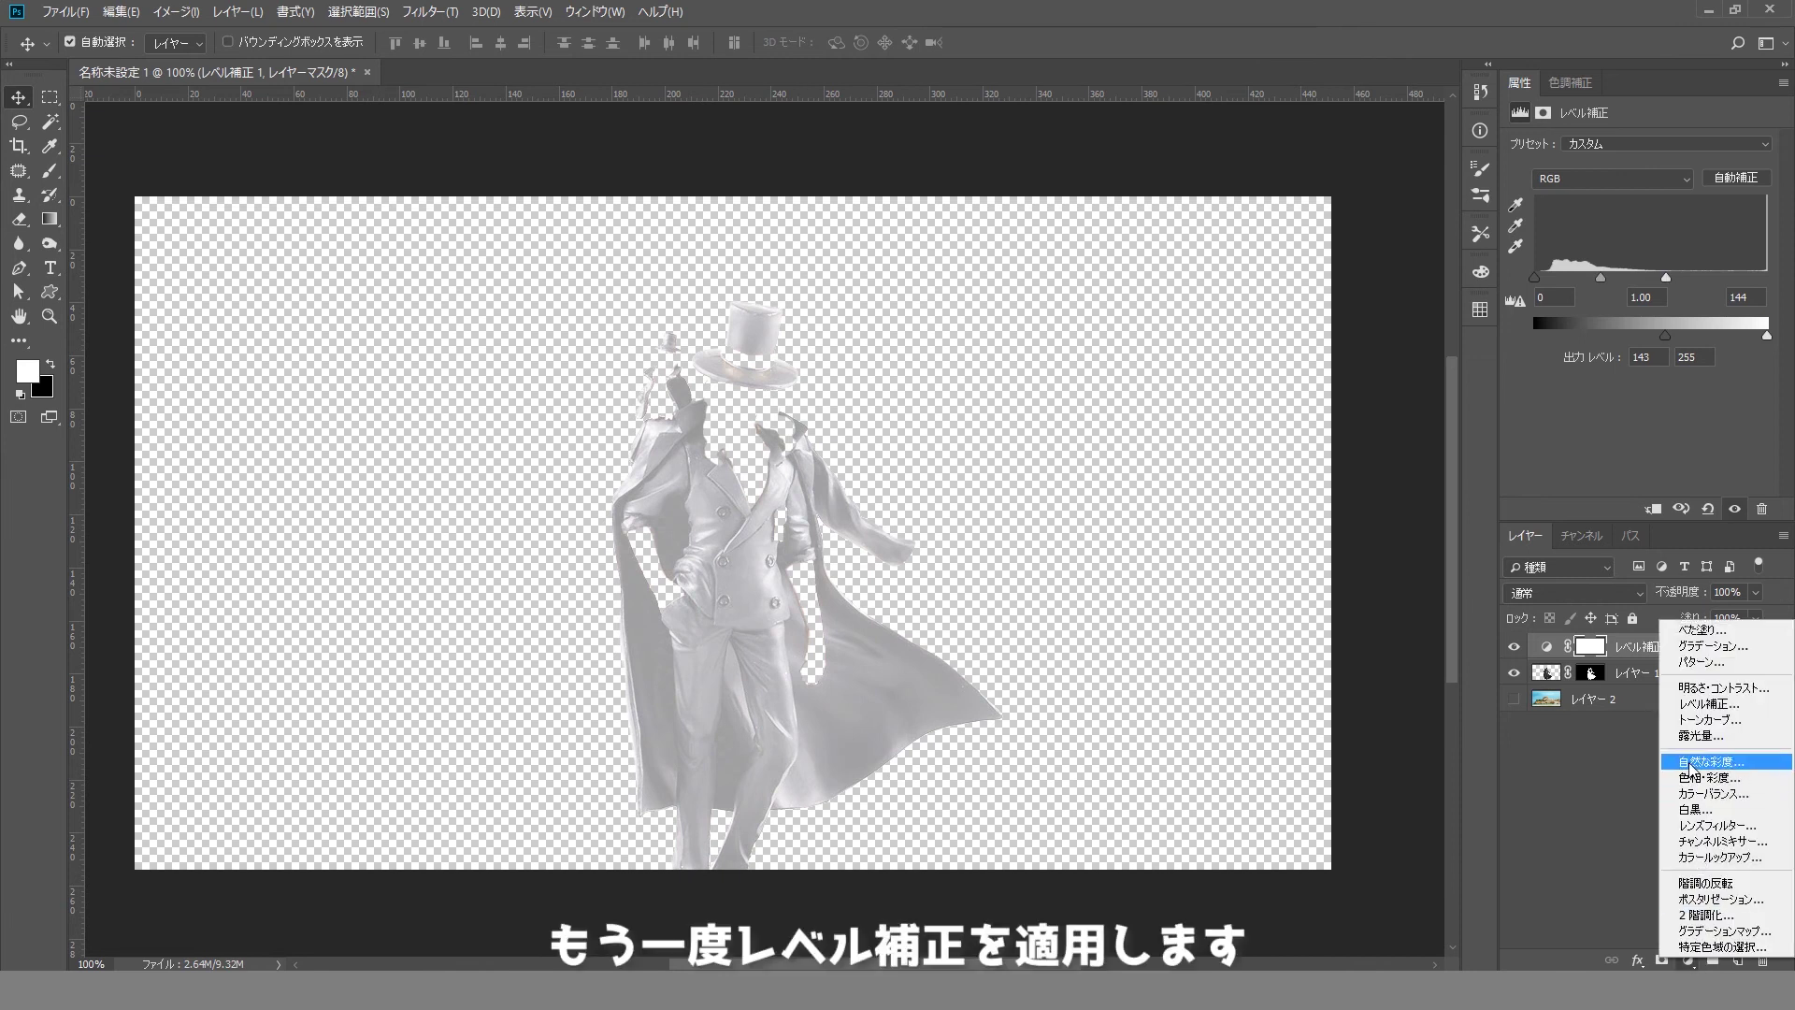
pyautogui.click(1692, 704)
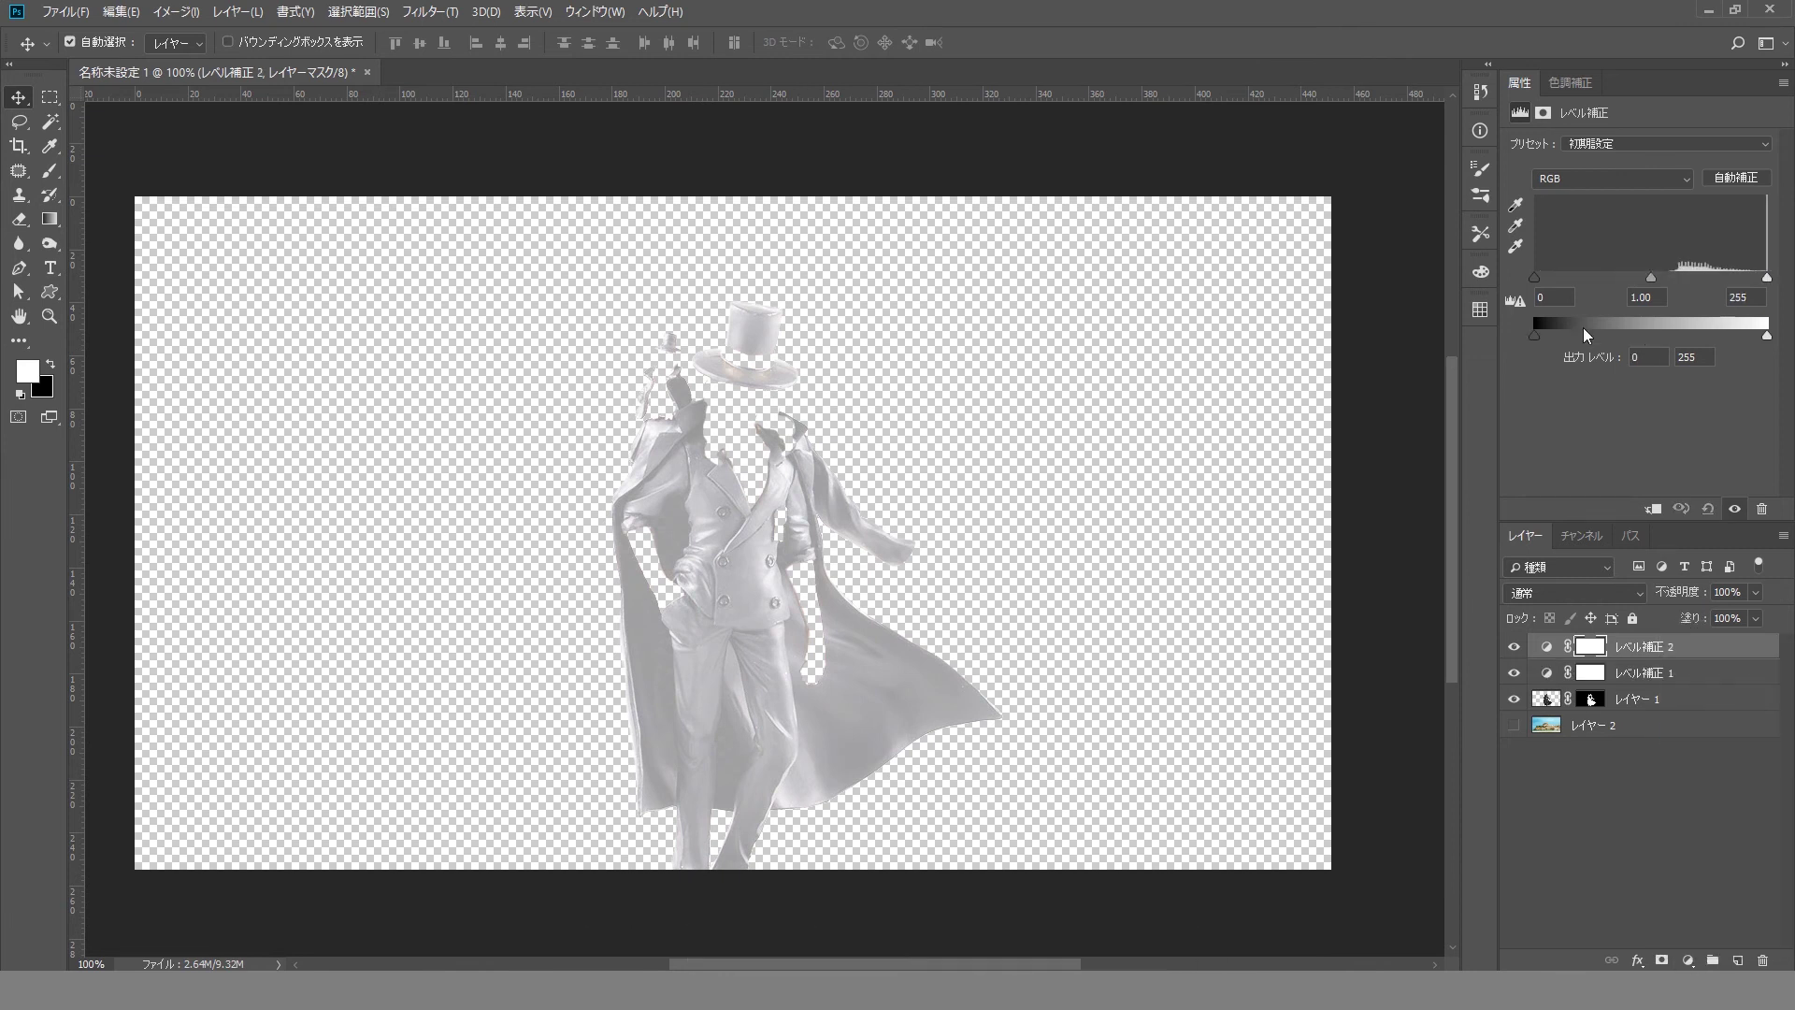
pyautogui.moveTo(1534, 335)
pyautogui.mouseDown()
pyautogui.moveTo(1587, 337)
pyautogui.moveTo(1537, 334)
pyautogui.mouseUp()
pyautogui.moveTo(1767, 278); pyautogui.dragTo(1729, 287)
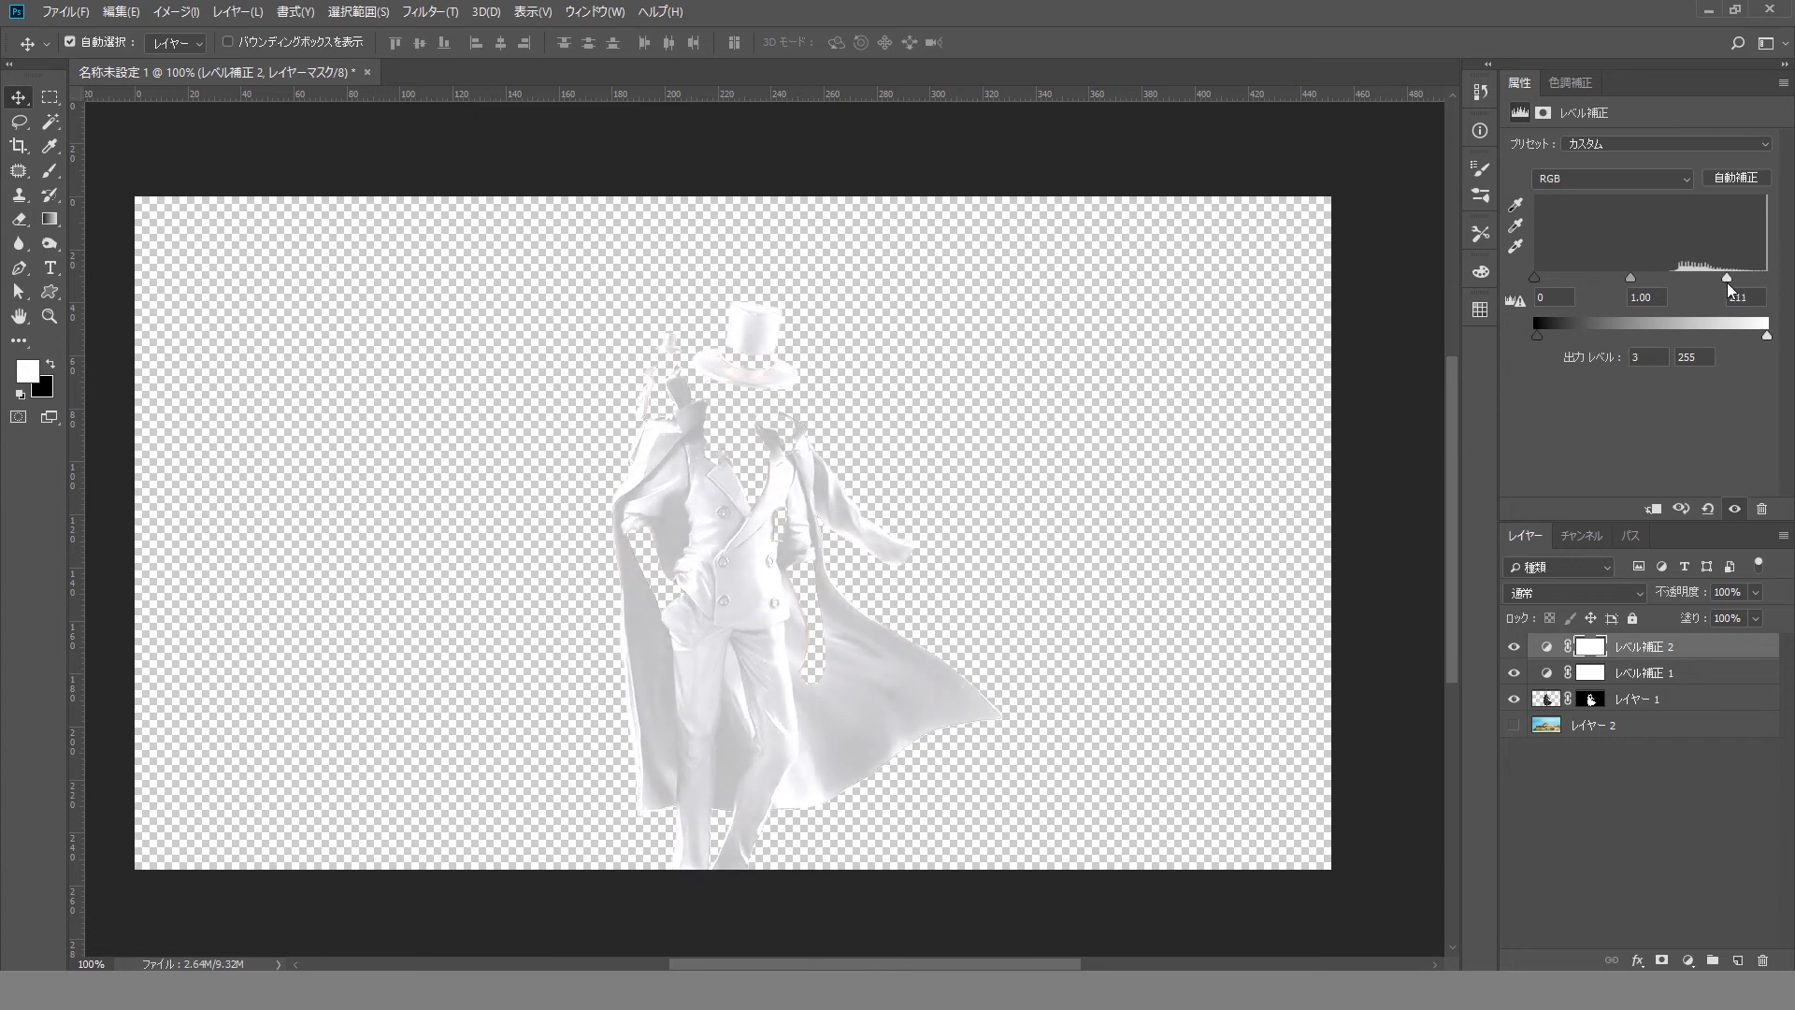
pyautogui.click(1745, 653)
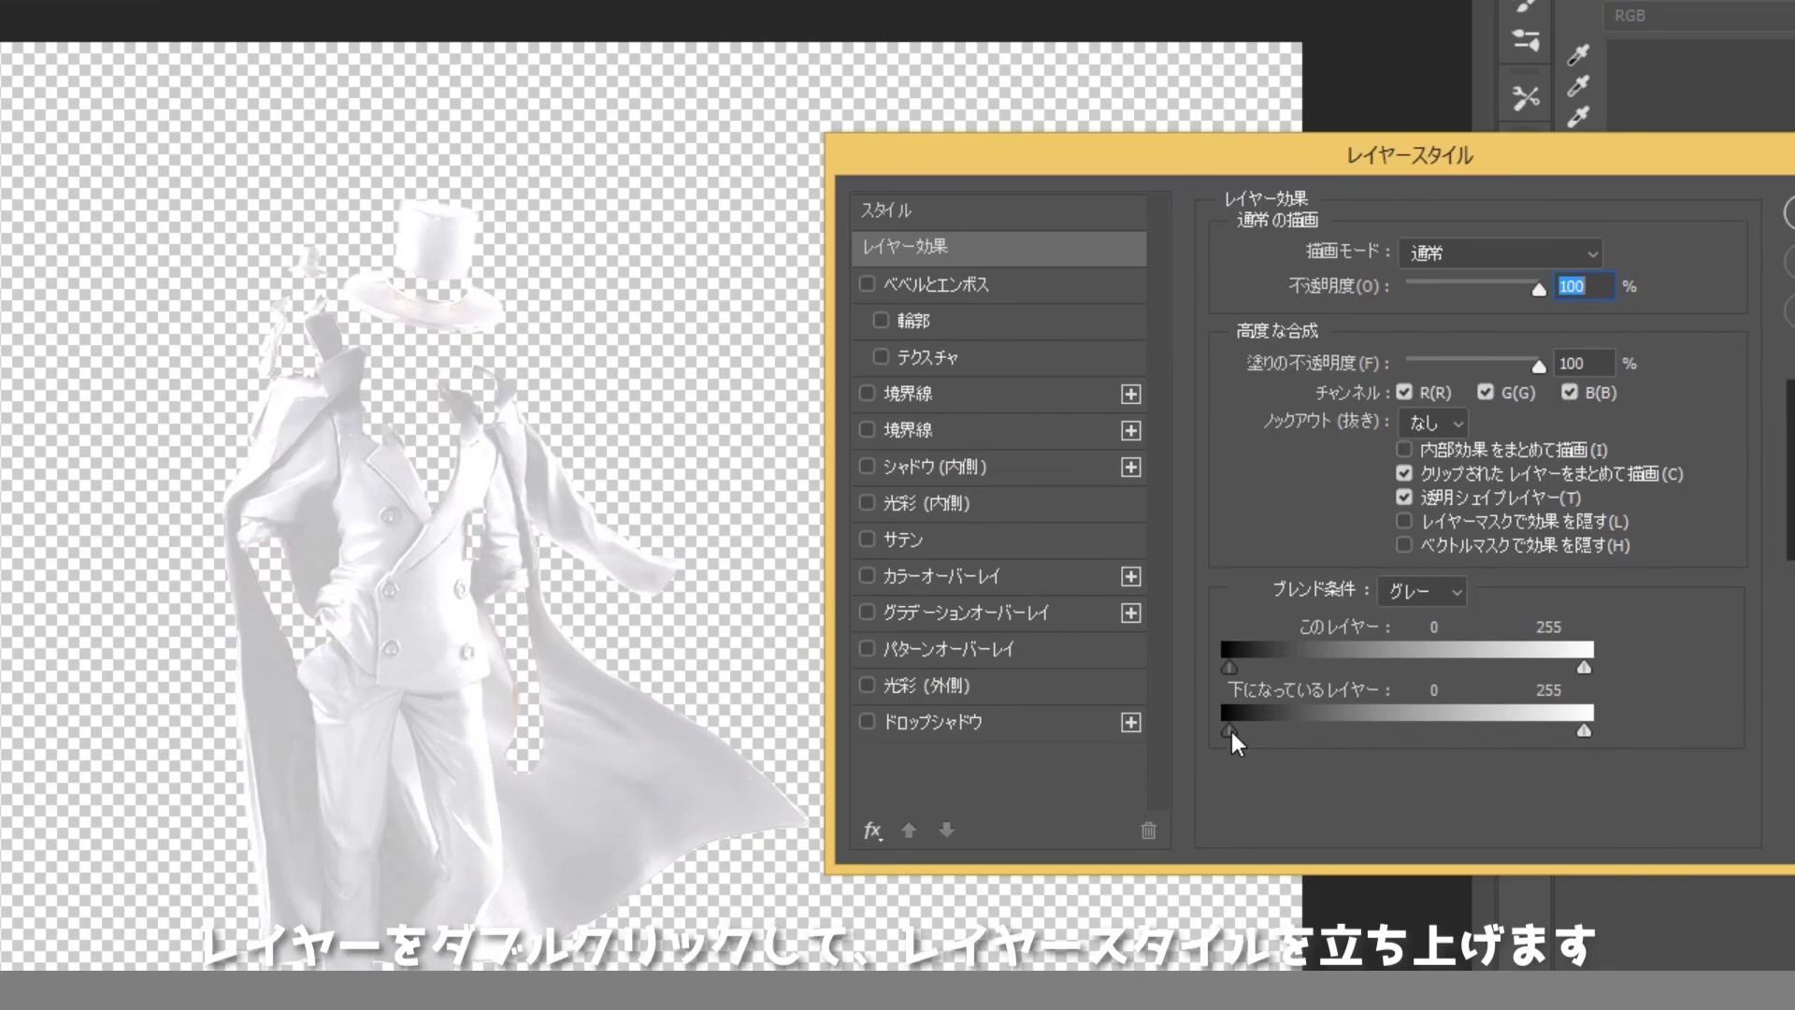
# Set the Underlying Layer Blend If black slider higher and split it for a soft transition
pyautogui.moveTo(1230, 731)
pyautogui.mouseDown()
pyautogui.moveTo(1455, 730)
pyautogui.moveTo(1431, 733)
pyautogui.mouseUp()
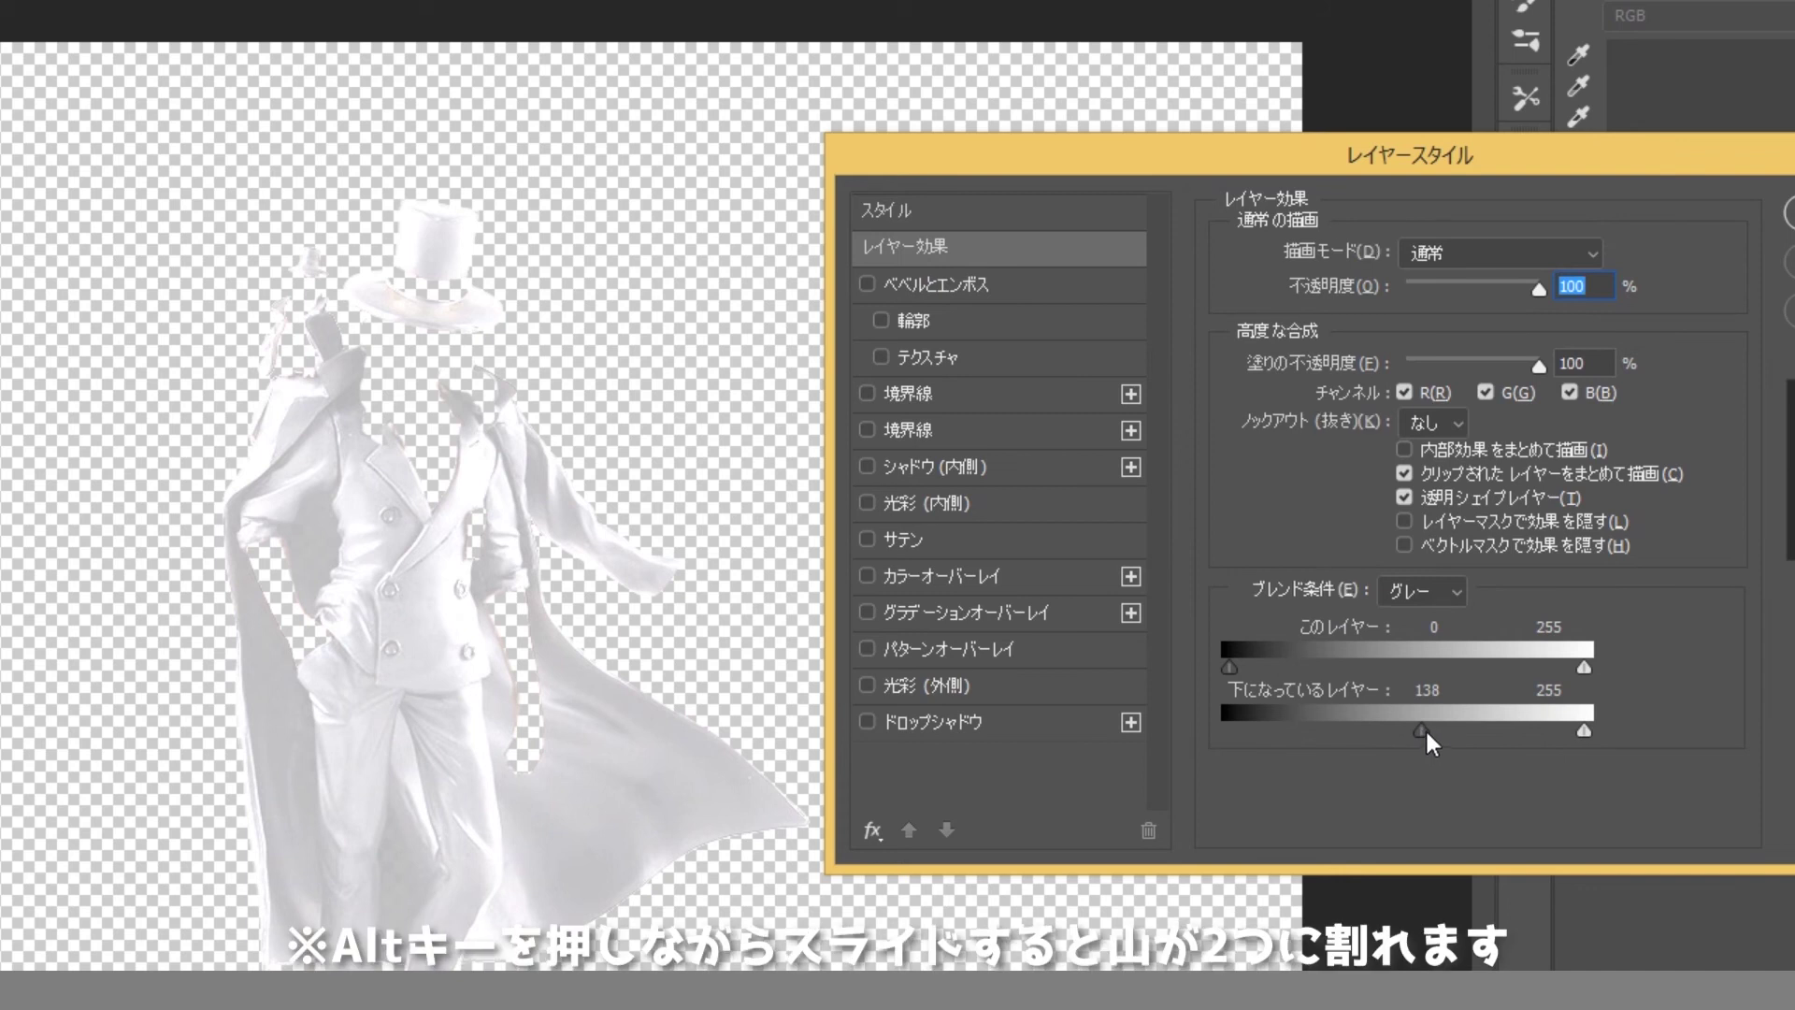
pyautogui.moveTo(1421, 730)
pyautogui.mouseDown()
pyautogui.moveTo(1515, 731)
pyautogui.moveTo(1489, 728)
pyautogui.mouseUp()
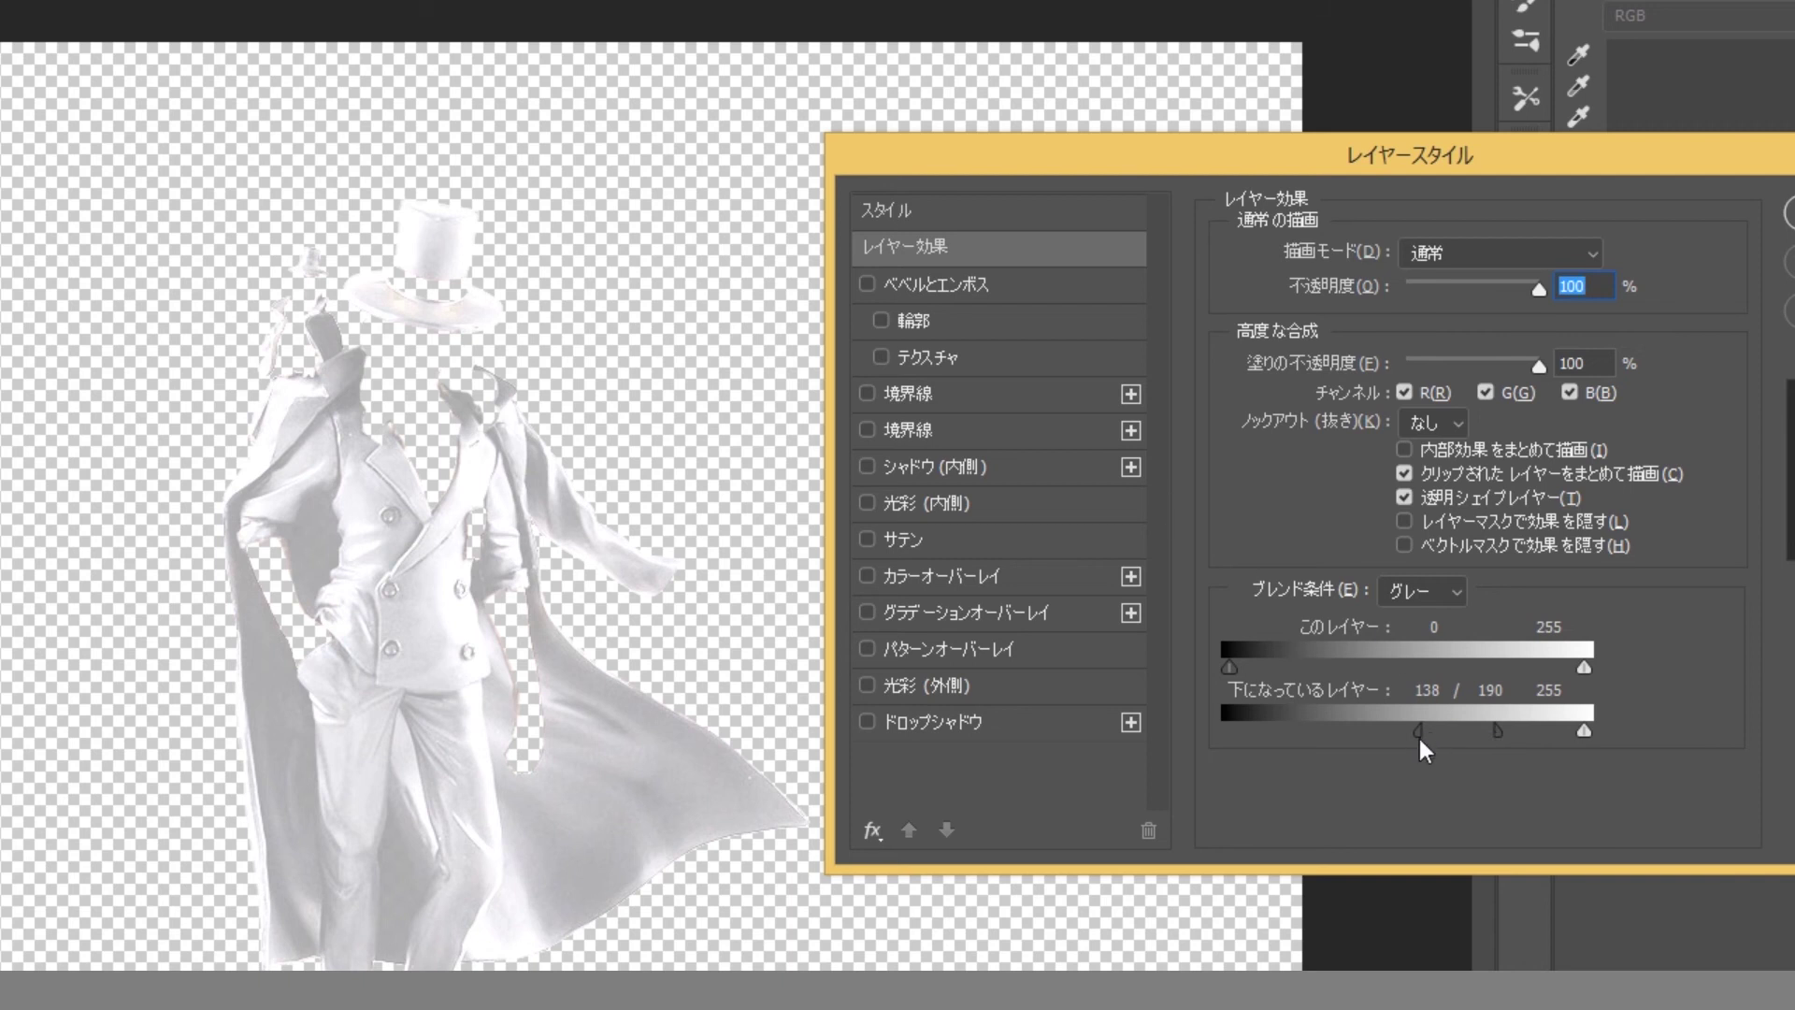
pyautogui.moveTo(1441, 735); pyautogui.dragTo(1430, 725)
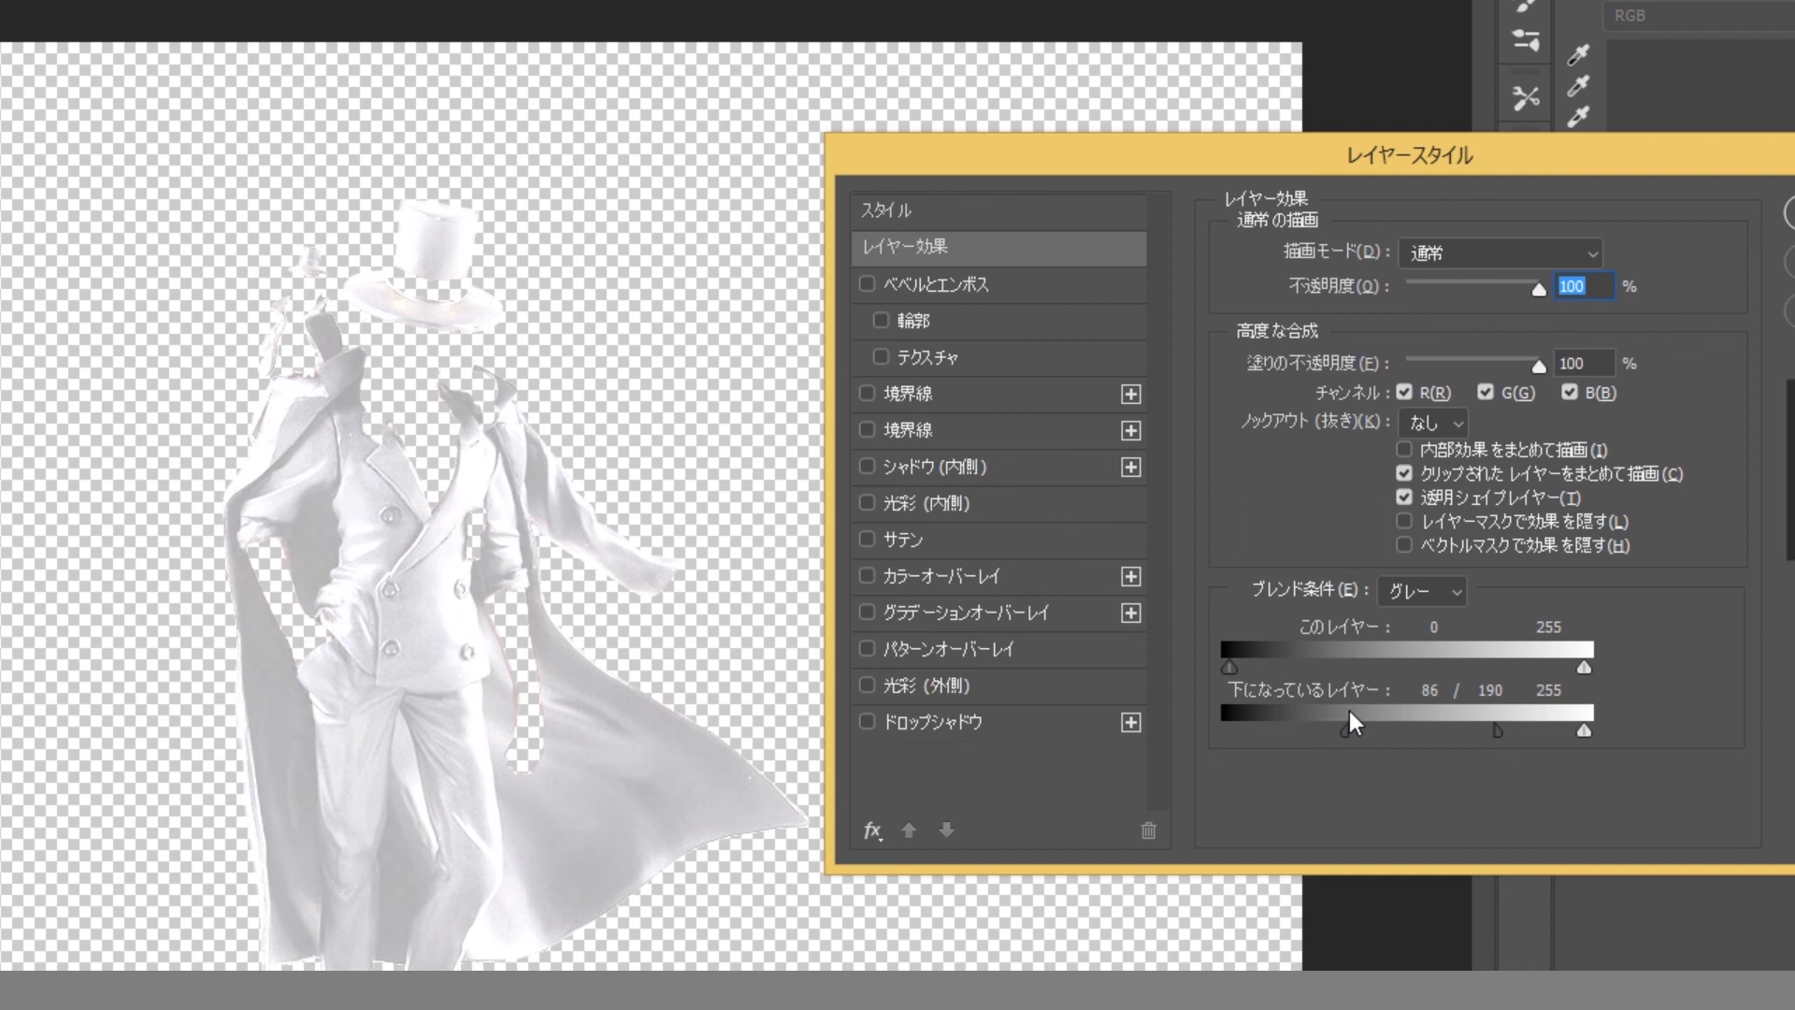
pyautogui.moveTo(1356, 714); pyautogui.dragTo(1180, 680)
pyautogui.moveTo(1498, 731)
pyautogui.mouseDown()
pyautogui.moveTo(1541, 732)
pyautogui.moveTo(1383, 711)
pyautogui.moveTo(1500, 688)
pyautogui.mouseUp()
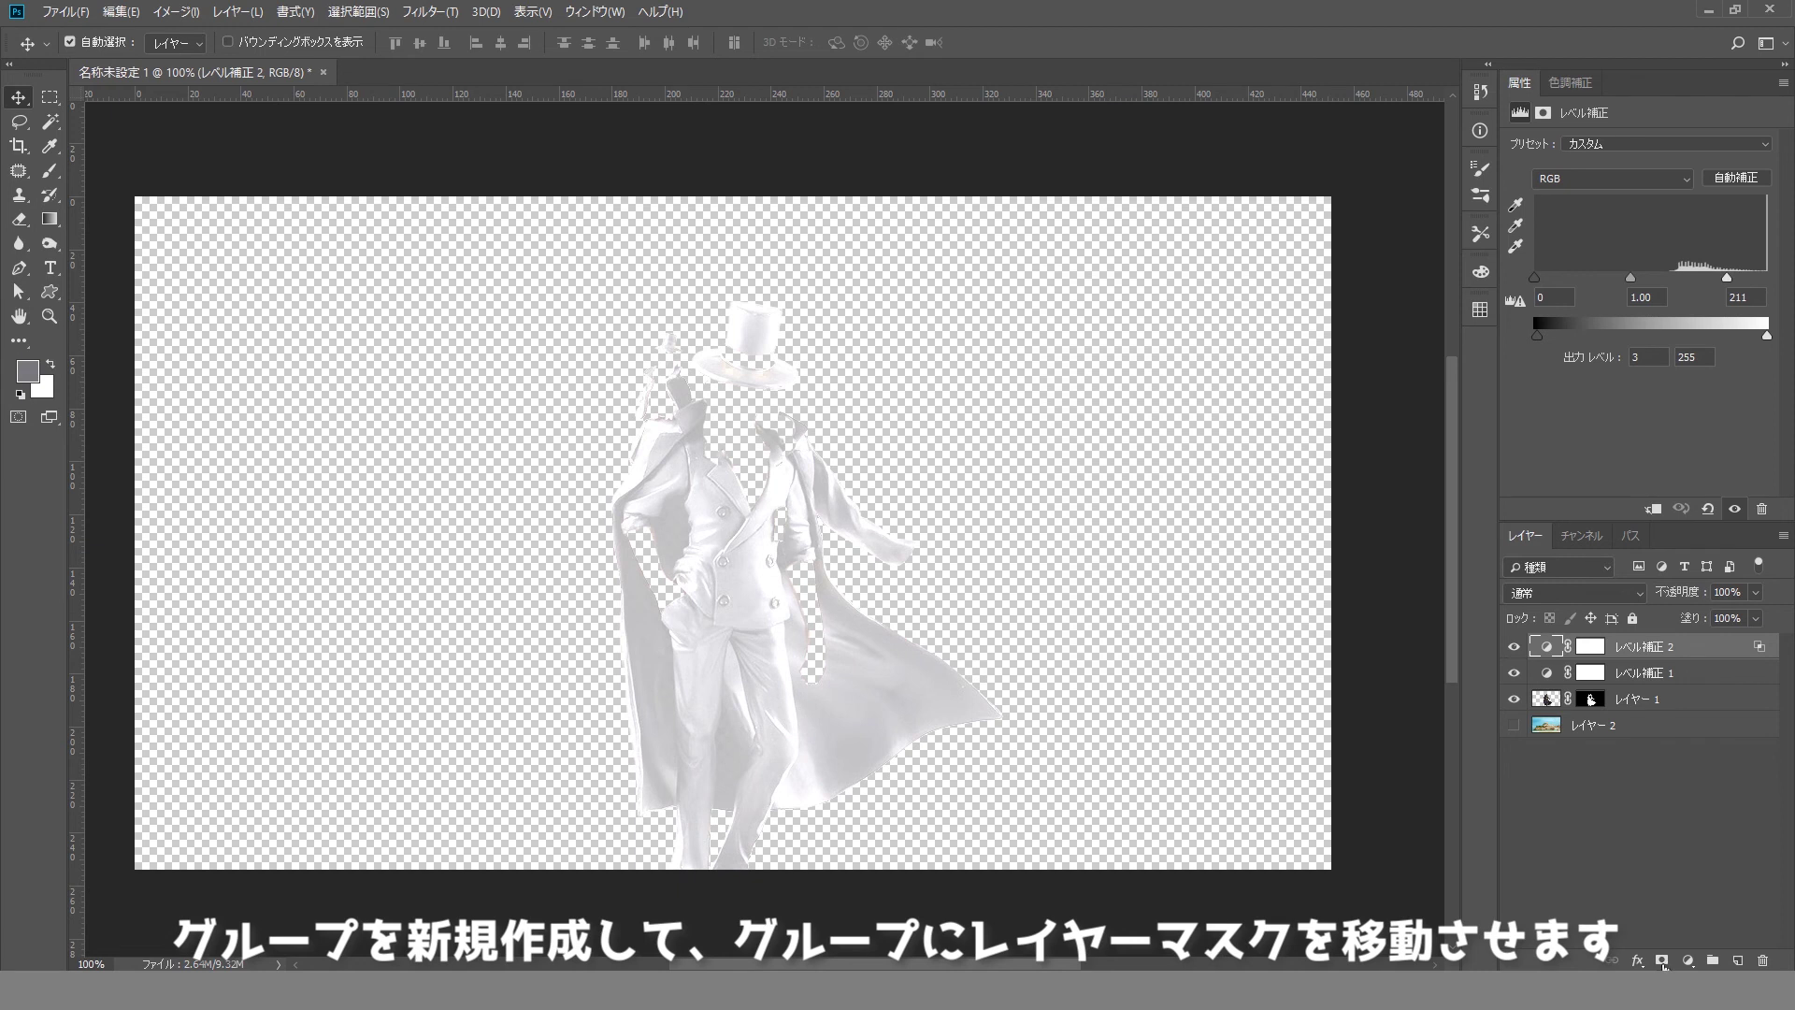
# Put Levels 1 and Levels 2 into new Group 1 and move Layer 1's mask onto the group
pyautogui.click(1713, 961)
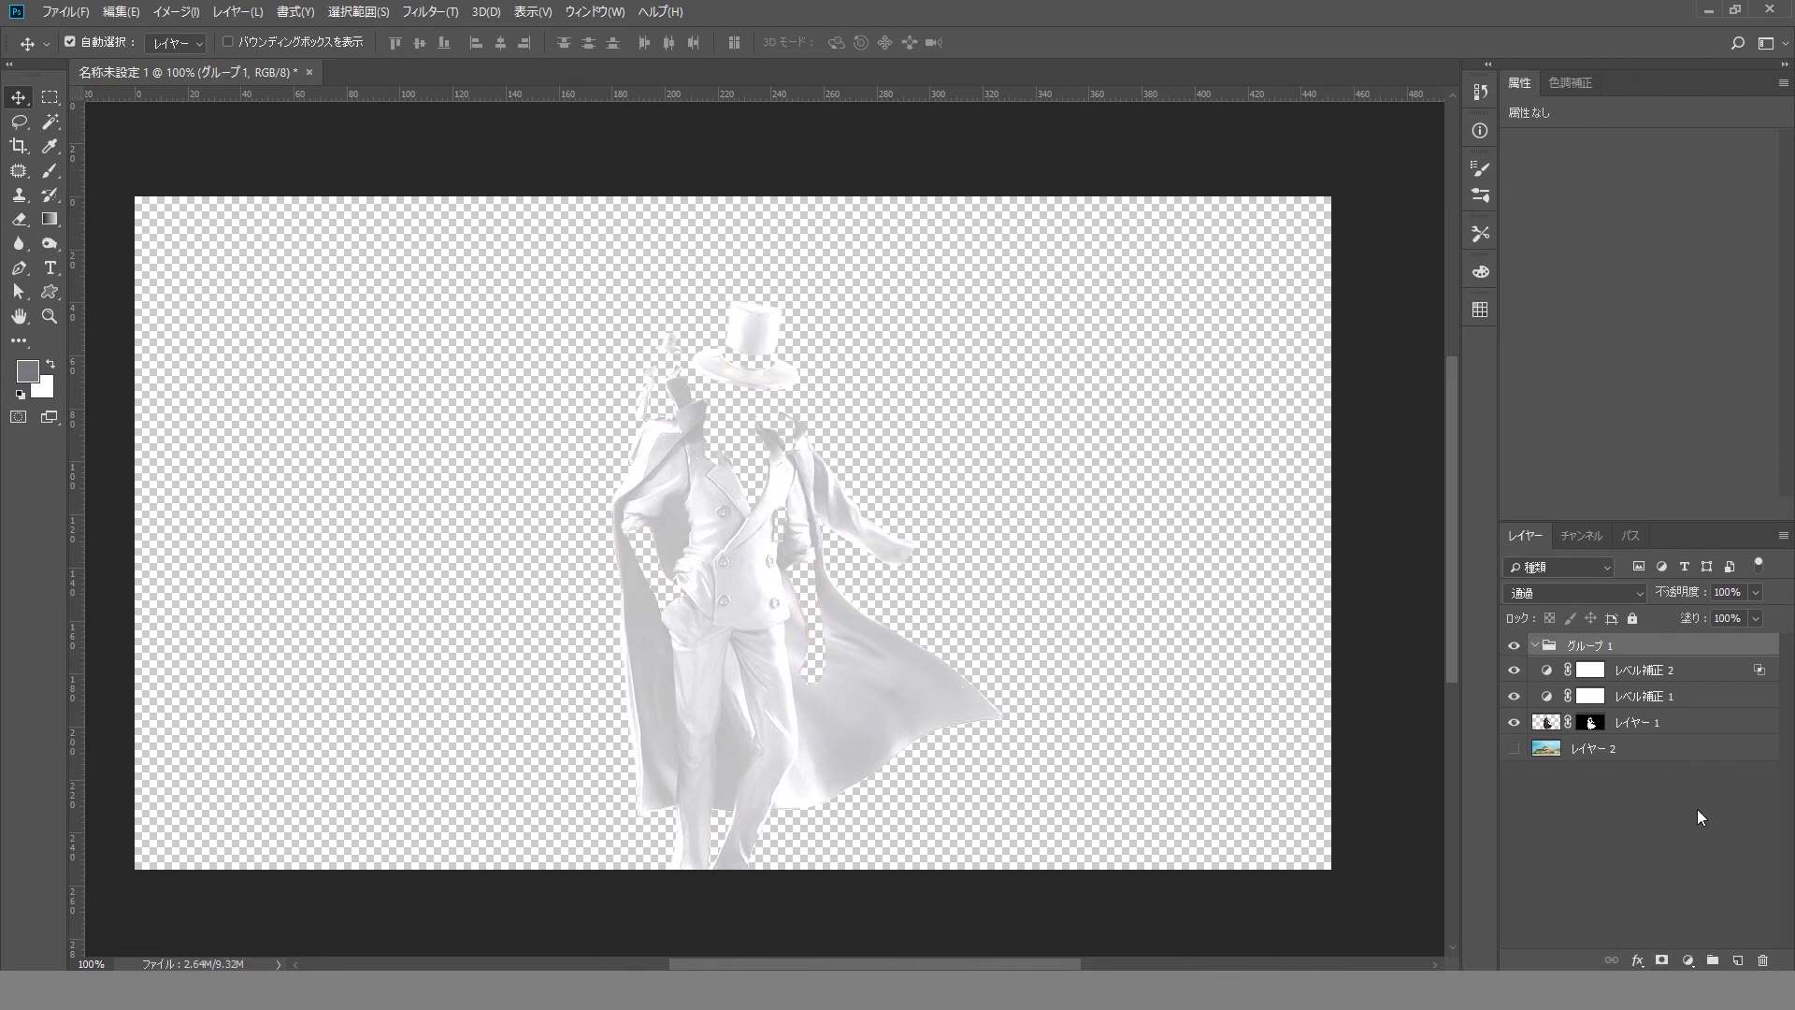
pyautogui.click(1602, 675)
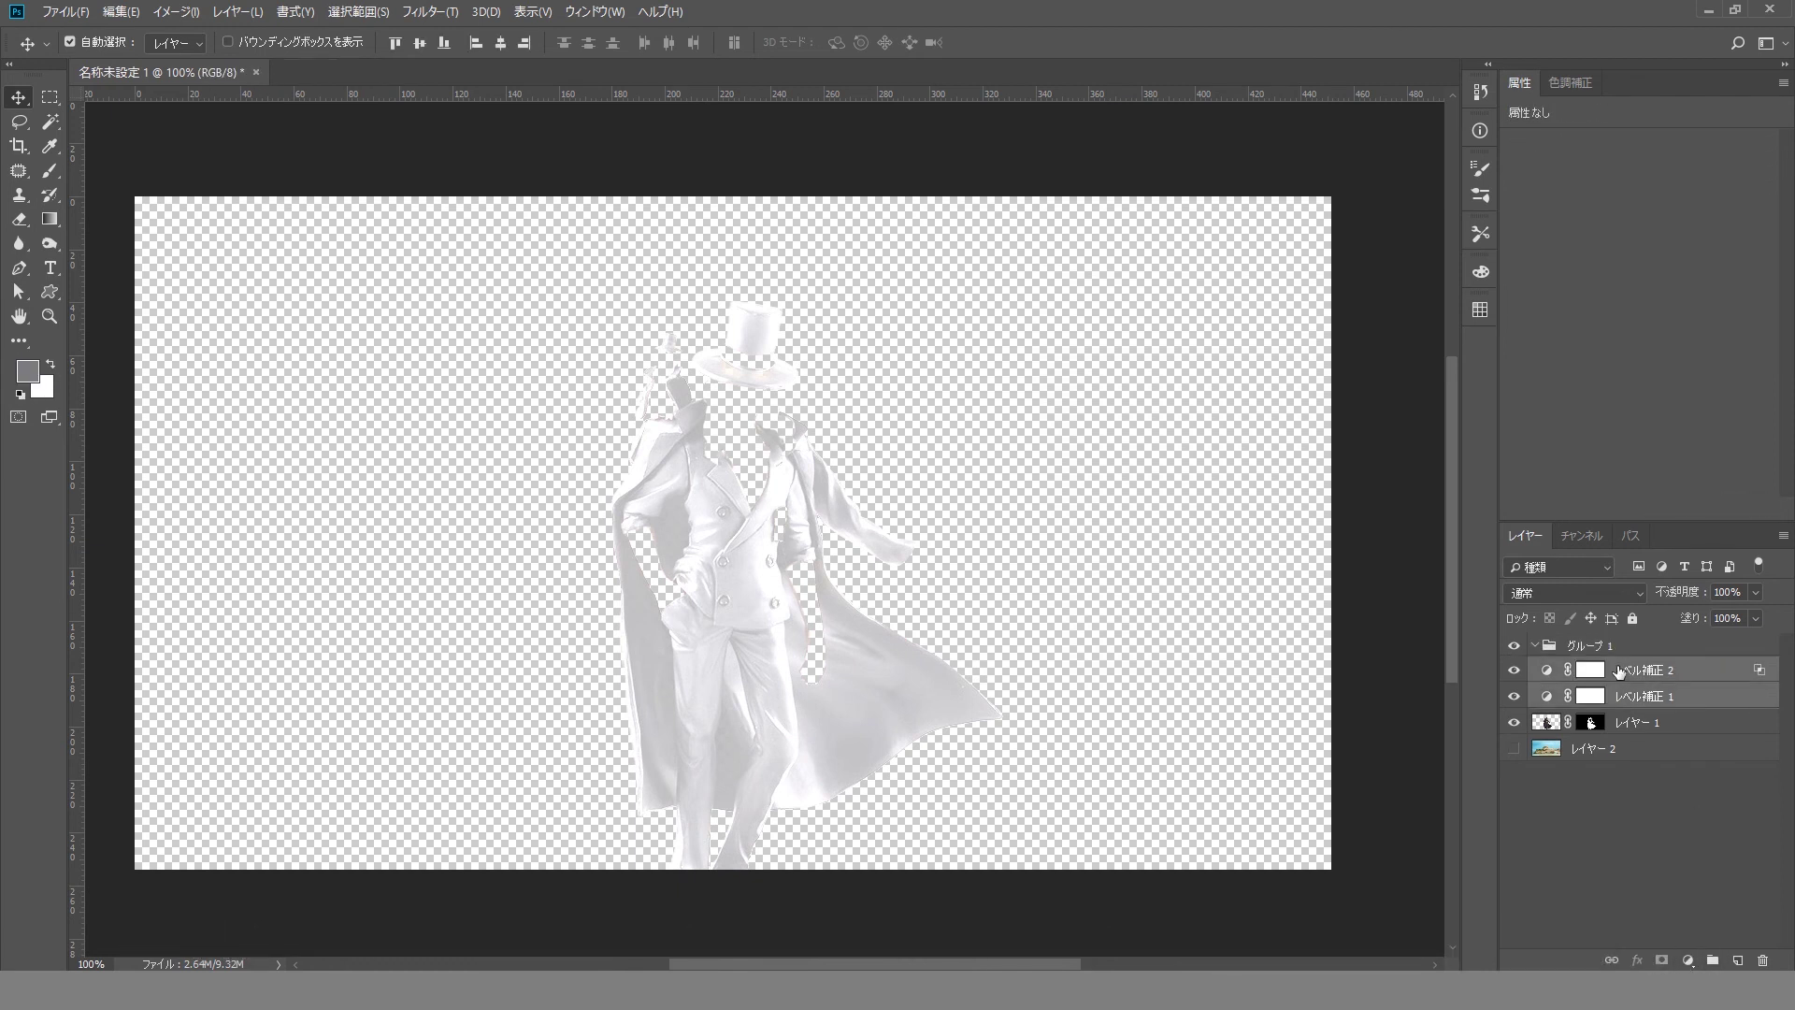
pyautogui.moveTo(1603, 697); pyautogui.dragTo(1592, 647)
pyautogui.moveTo(1594, 732); pyautogui.dragTo(1592, 647)
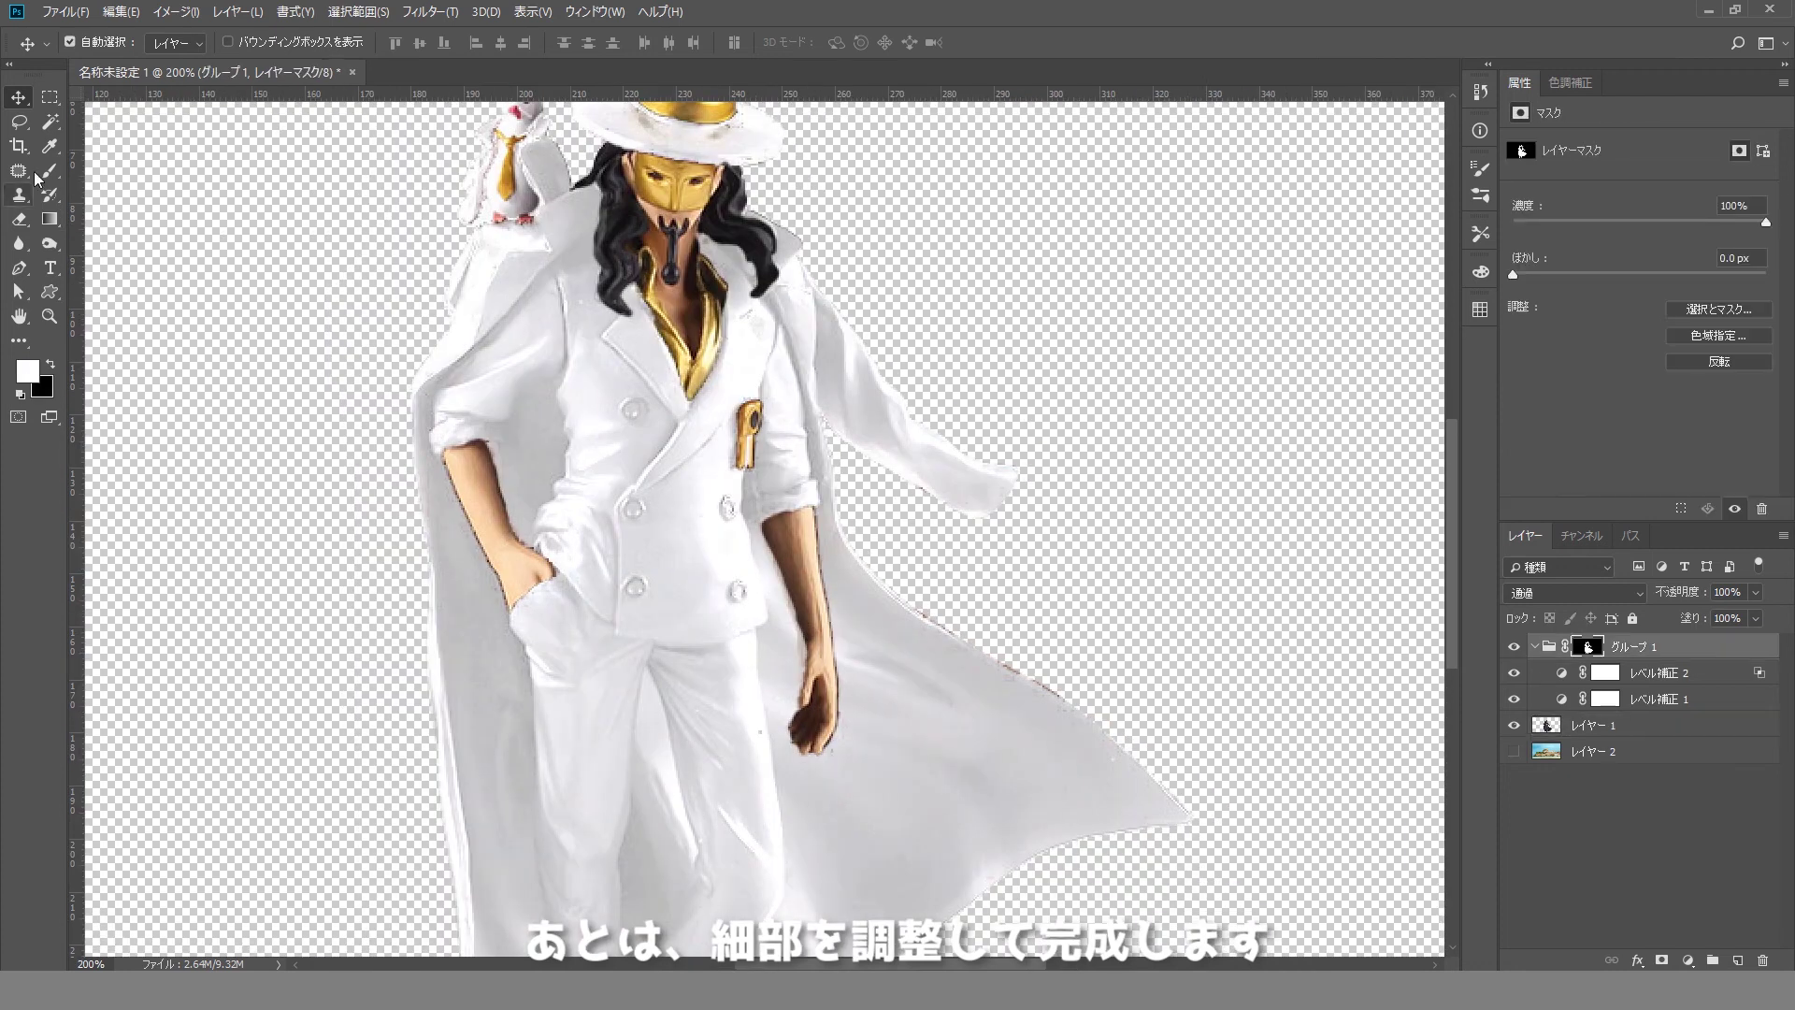
# Paint white on the group mask under the hat brim with a small, 100% opacity brush
pyautogui.click(47, 172)
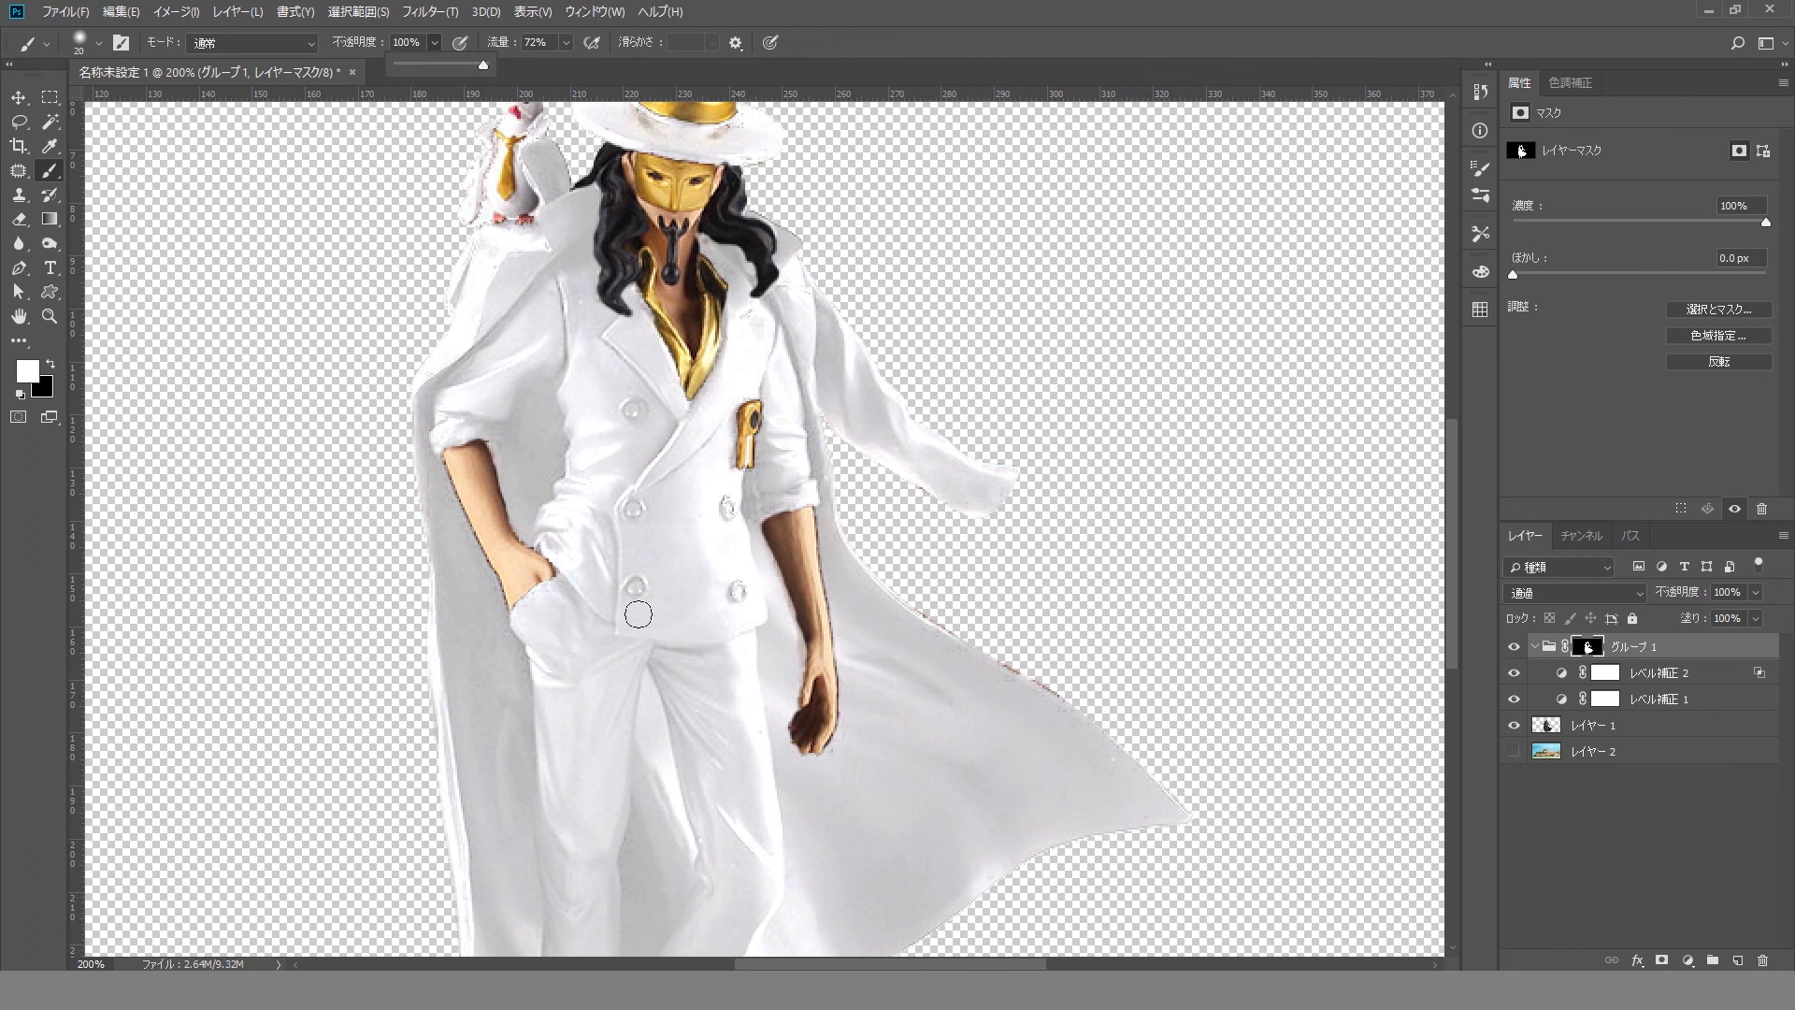
pyautogui.press('[')
pyautogui.press('0')
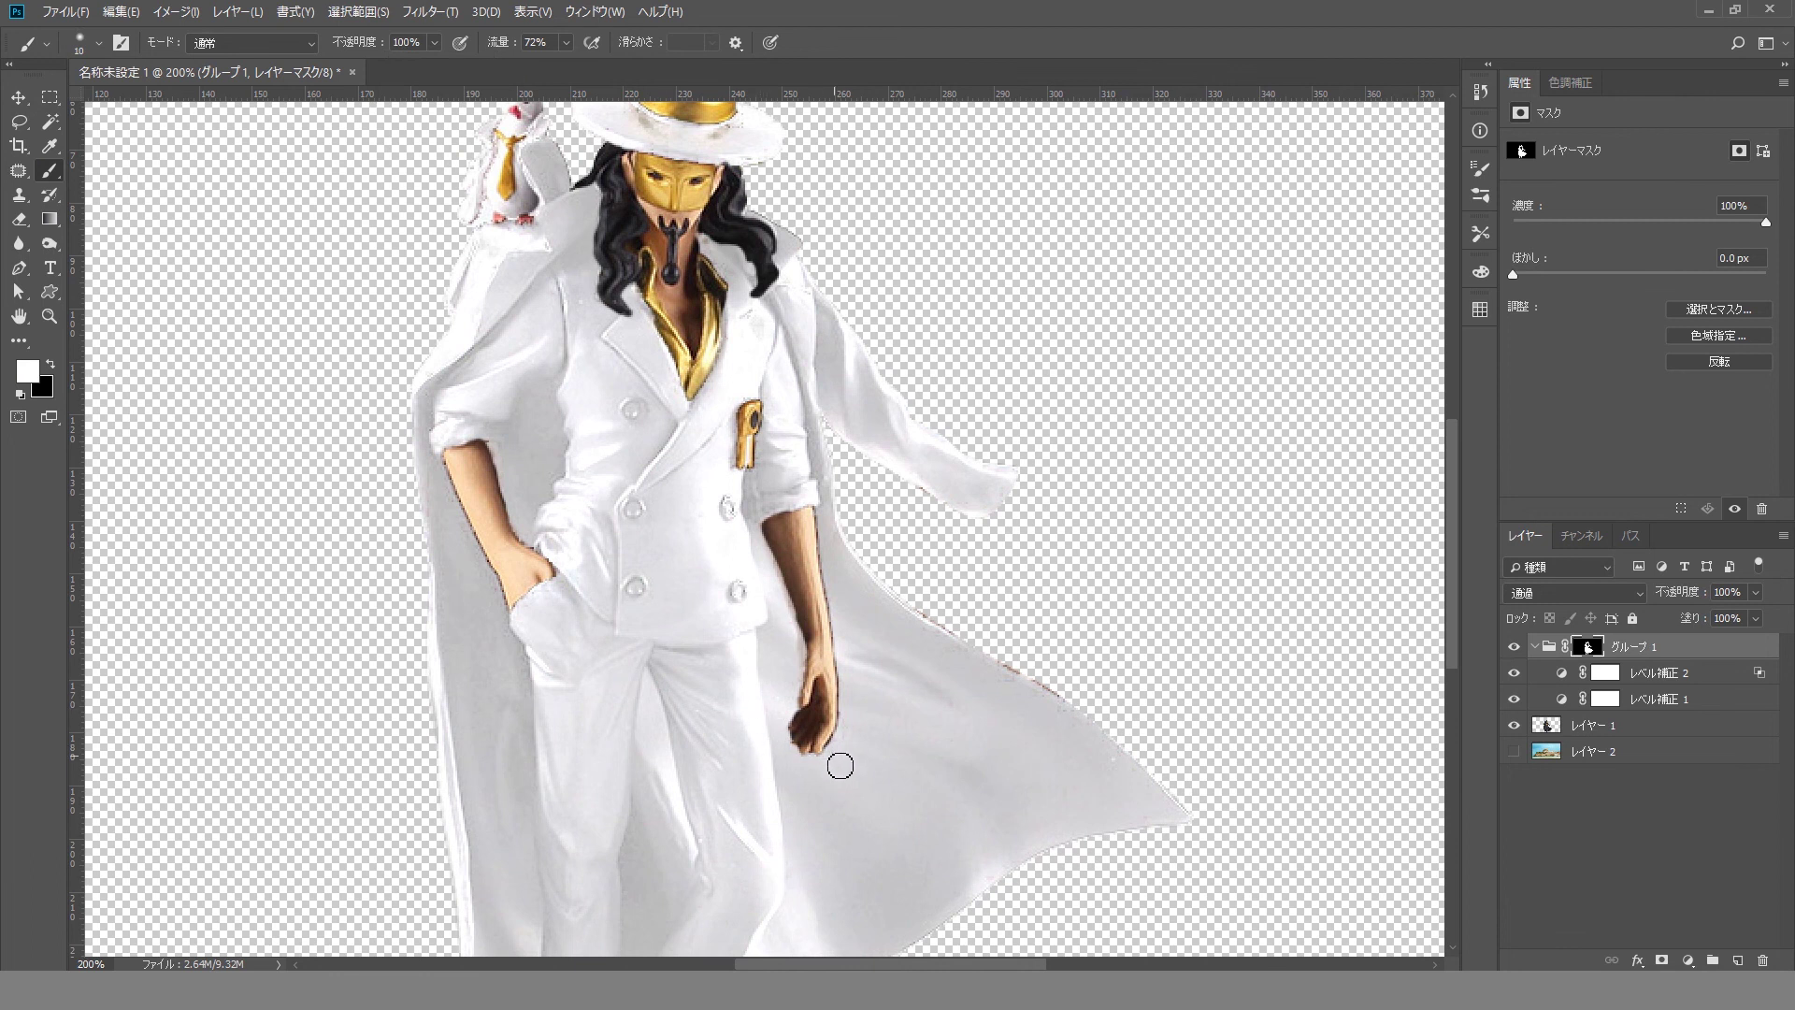
pyautogui.scroll(-5, 543, 556)
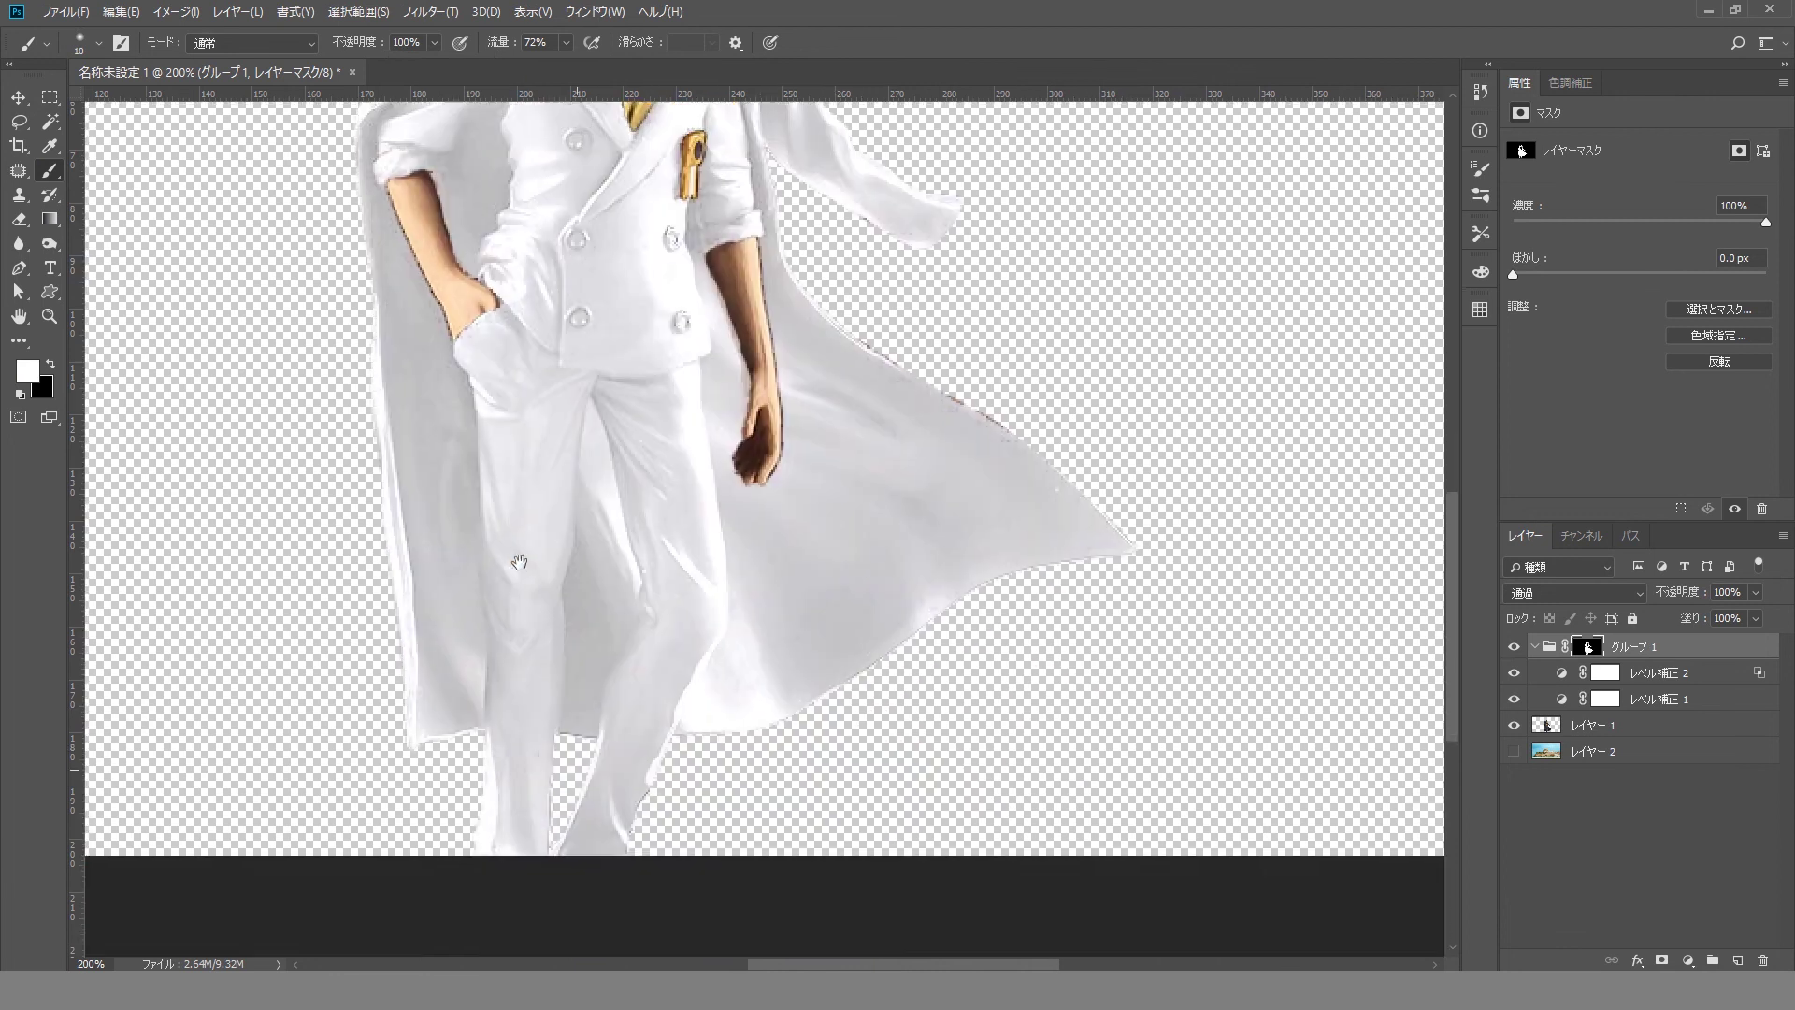
pyautogui.scroll(3, 608, 468)
pyautogui.scroll(5, 654, 421)
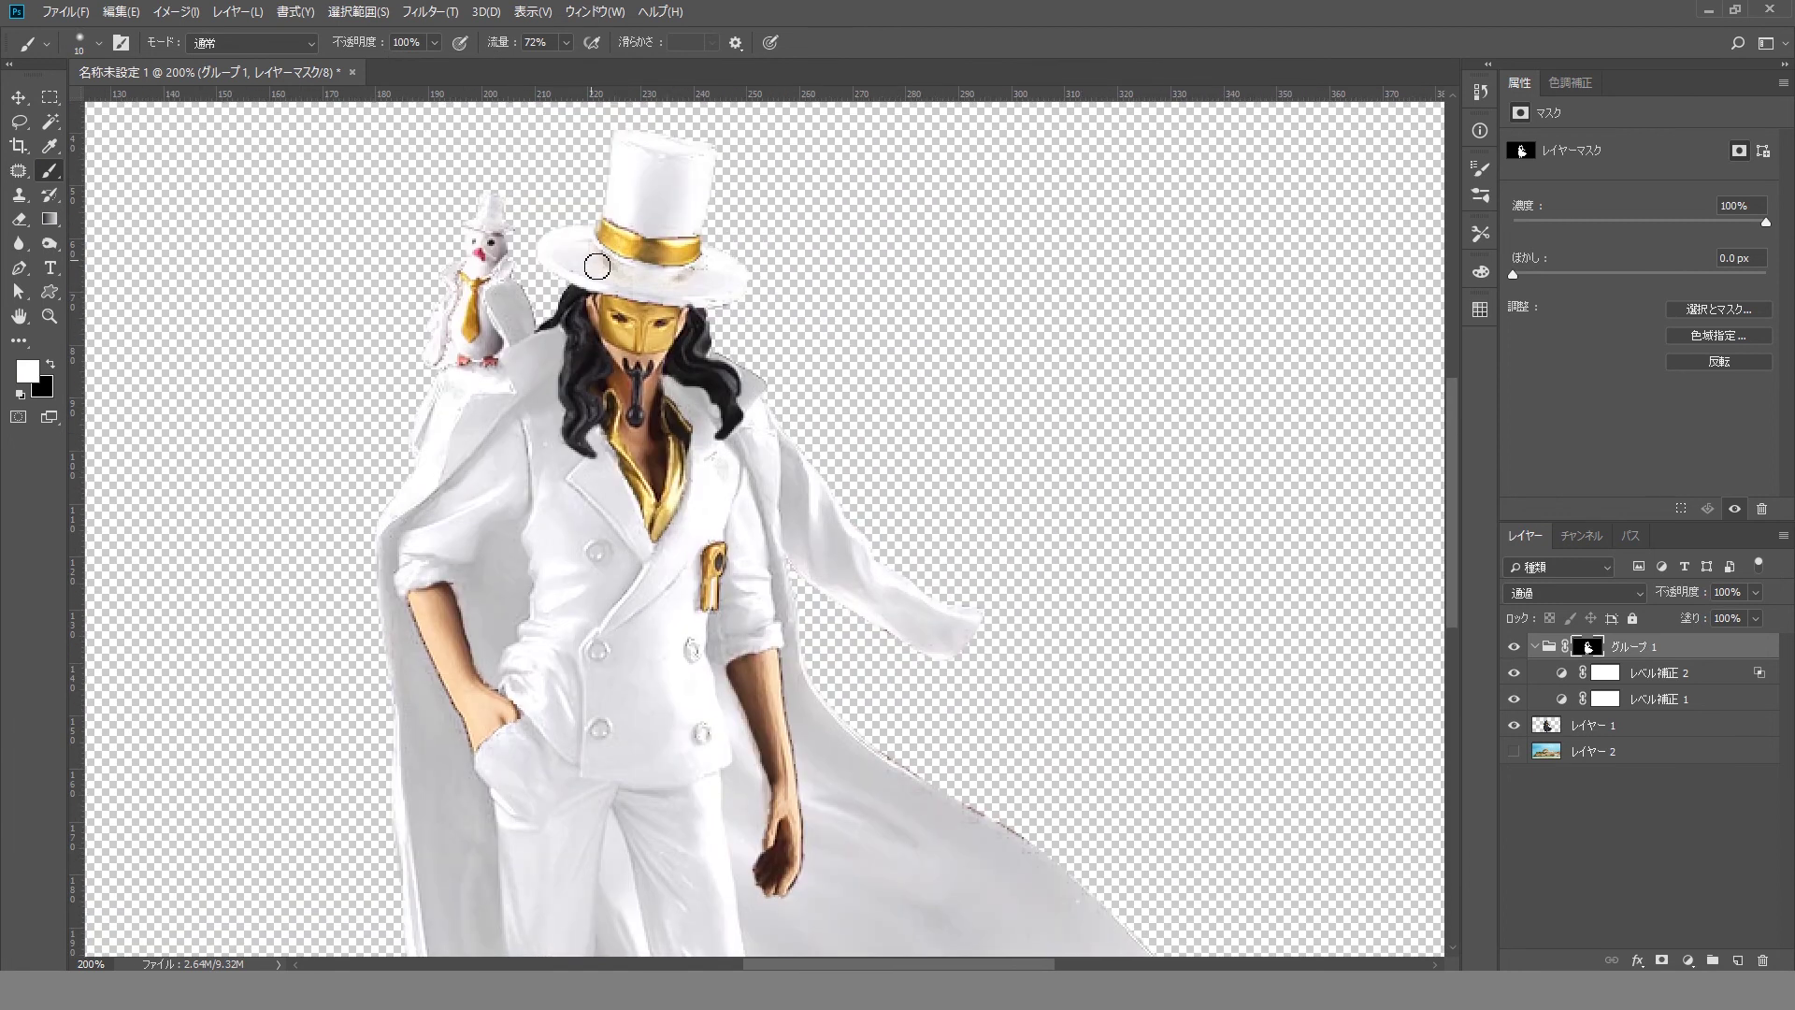
pyautogui.moveTo(694, 306); pyautogui.dragTo(574, 293)
# Outline the reddish cape fringe with a closed Pen path and load it as a selection
pyautogui.click(19, 267)
pyautogui.hotkey('ctrl', '+')
pyautogui.scroll(-2, 654, 524)
pyautogui.click(576, 501)
pyautogui.click(742, 609)
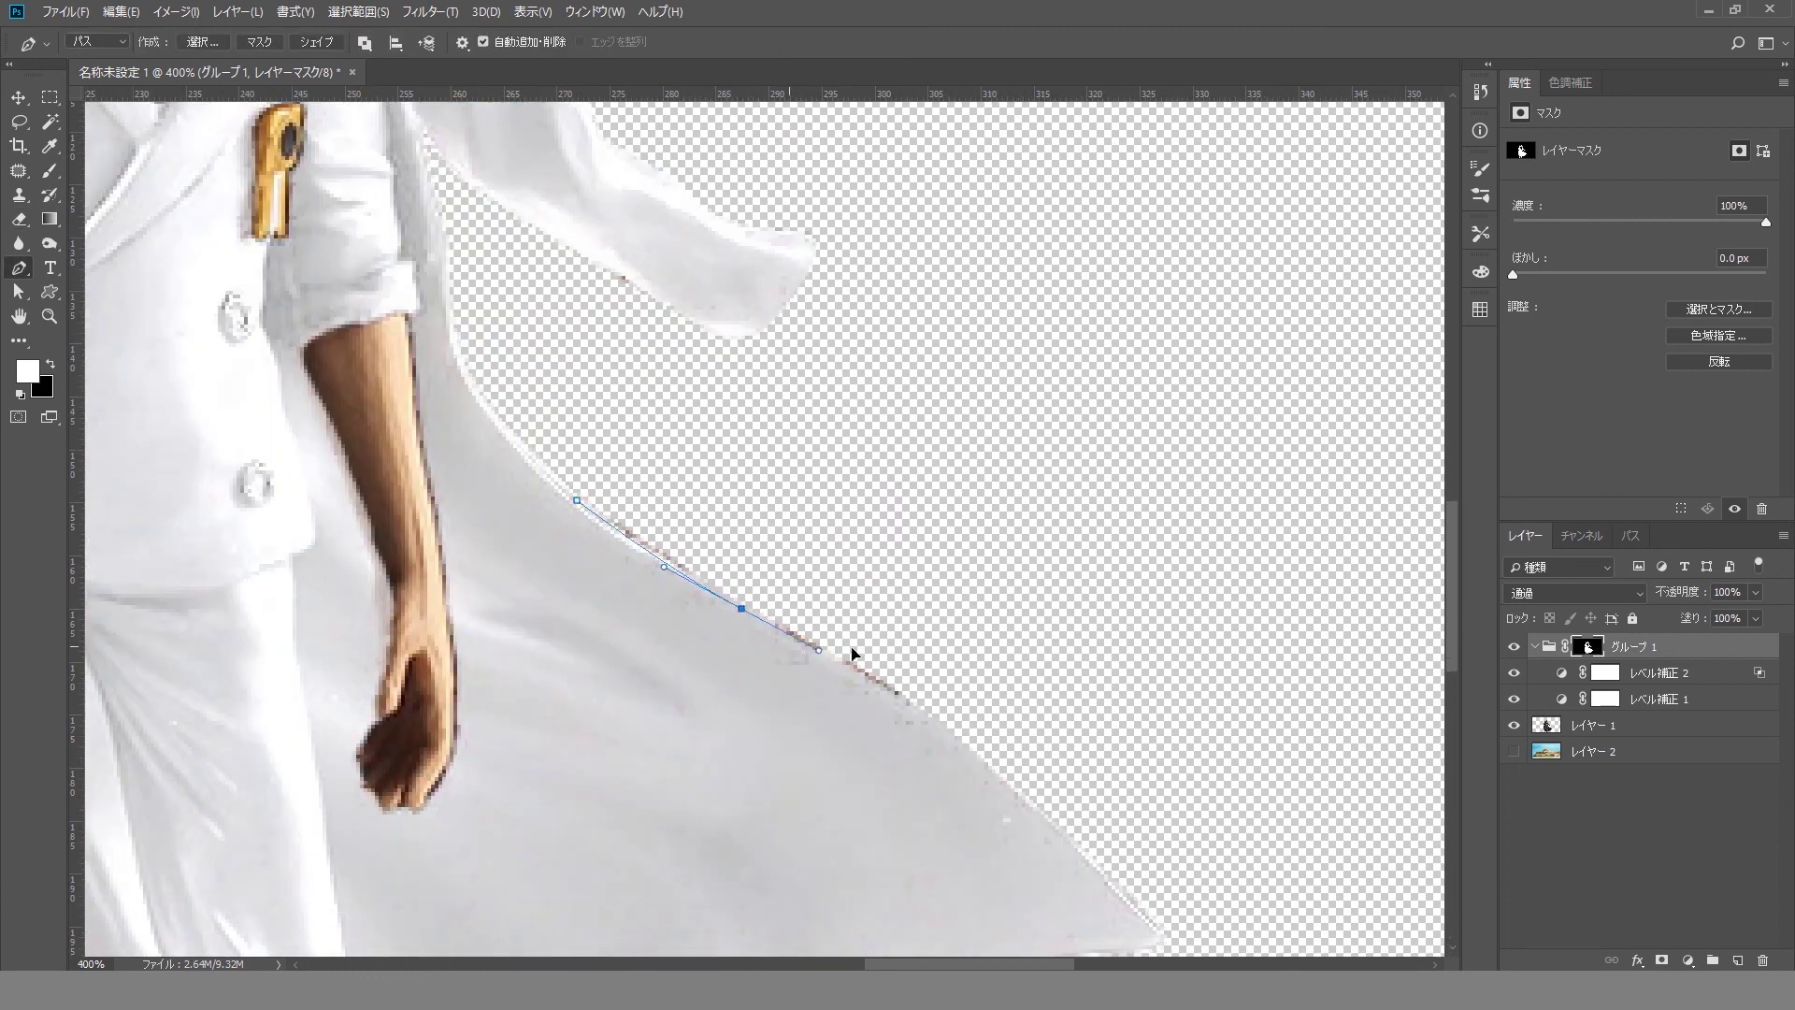
pyautogui.click(936, 717)
pyautogui.click(992, 553)
pyautogui.click(615, 362)
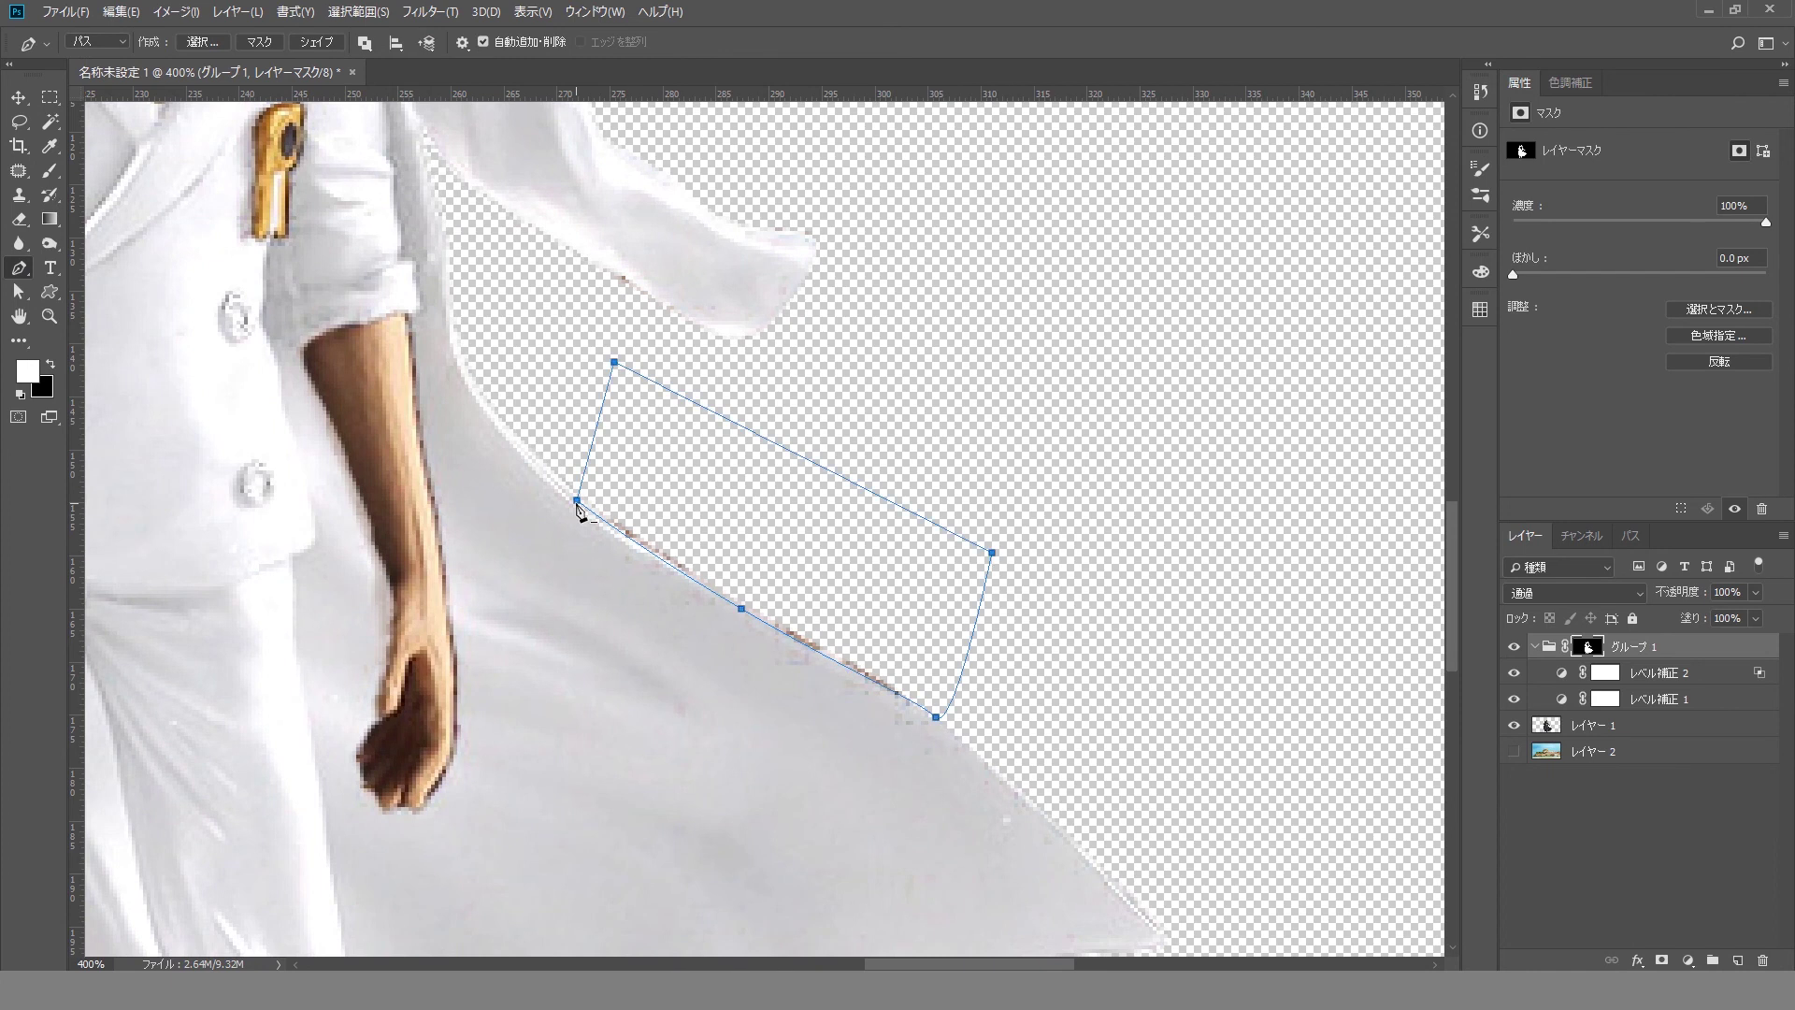
pyautogui.click(576, 501)
pyautogui.press('Escape')
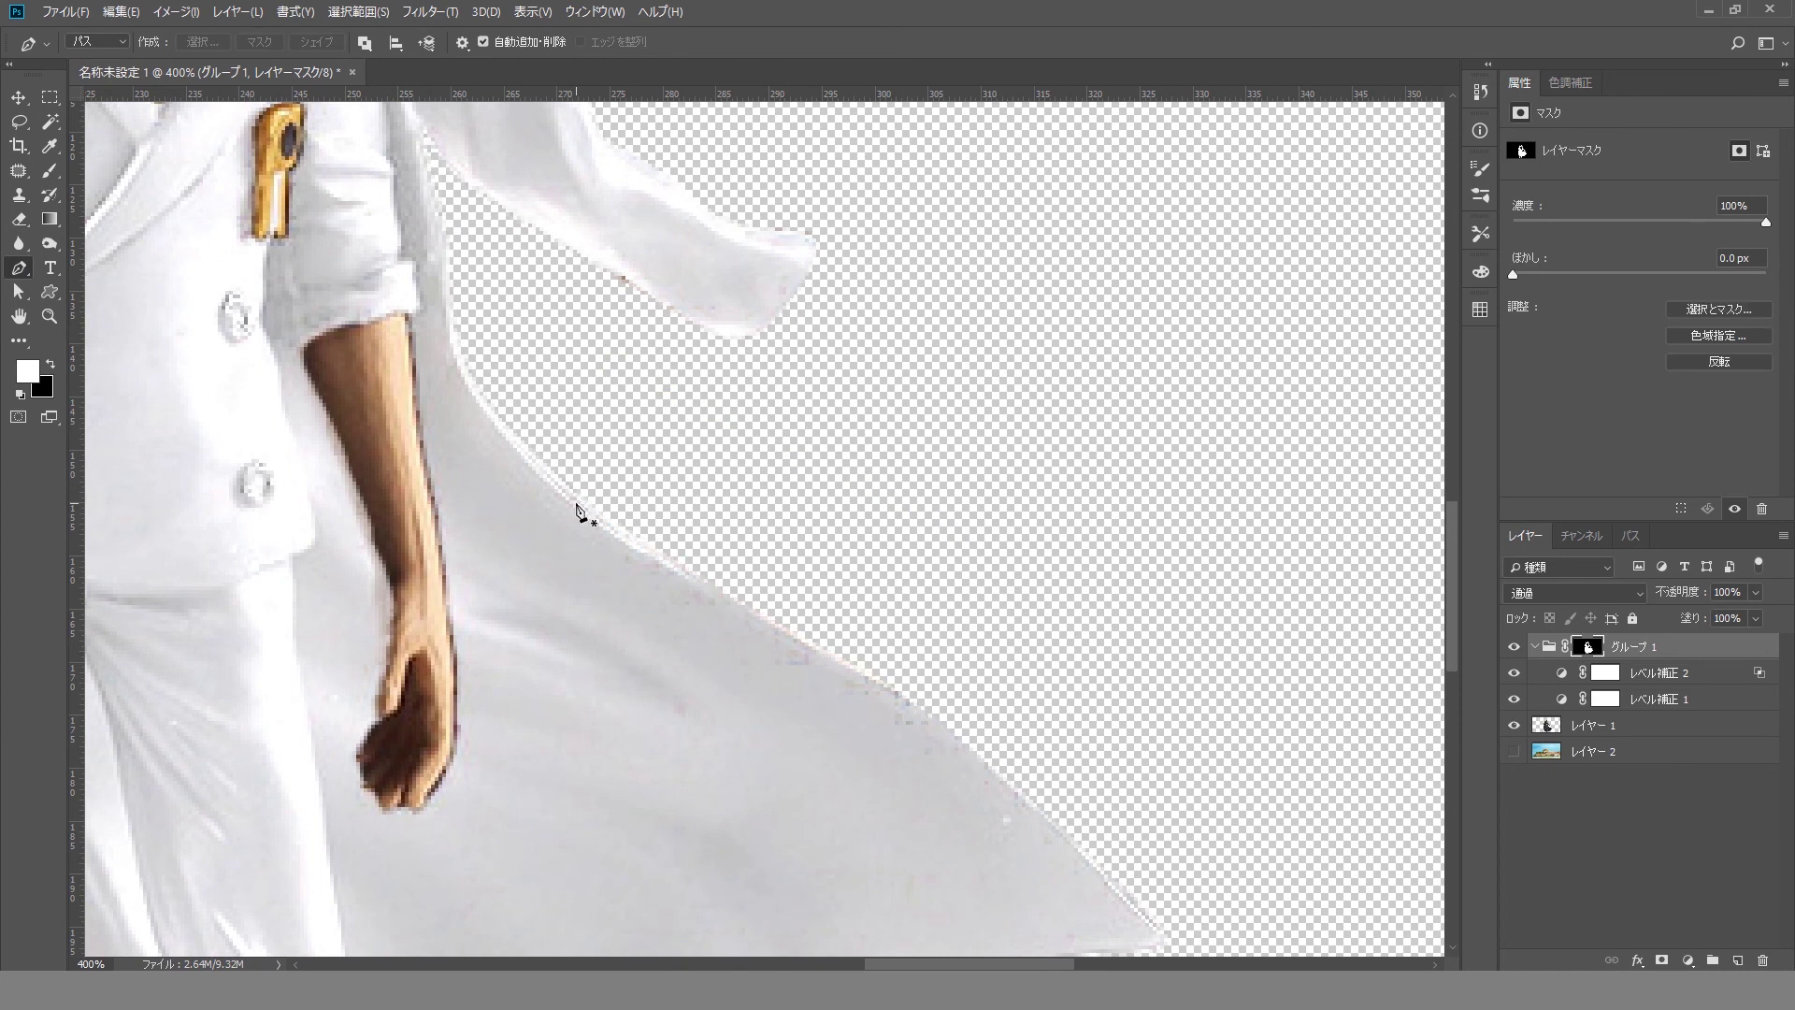
# Paint the selected fringe out of the group mask with the Brush
pyautogui.press('b')
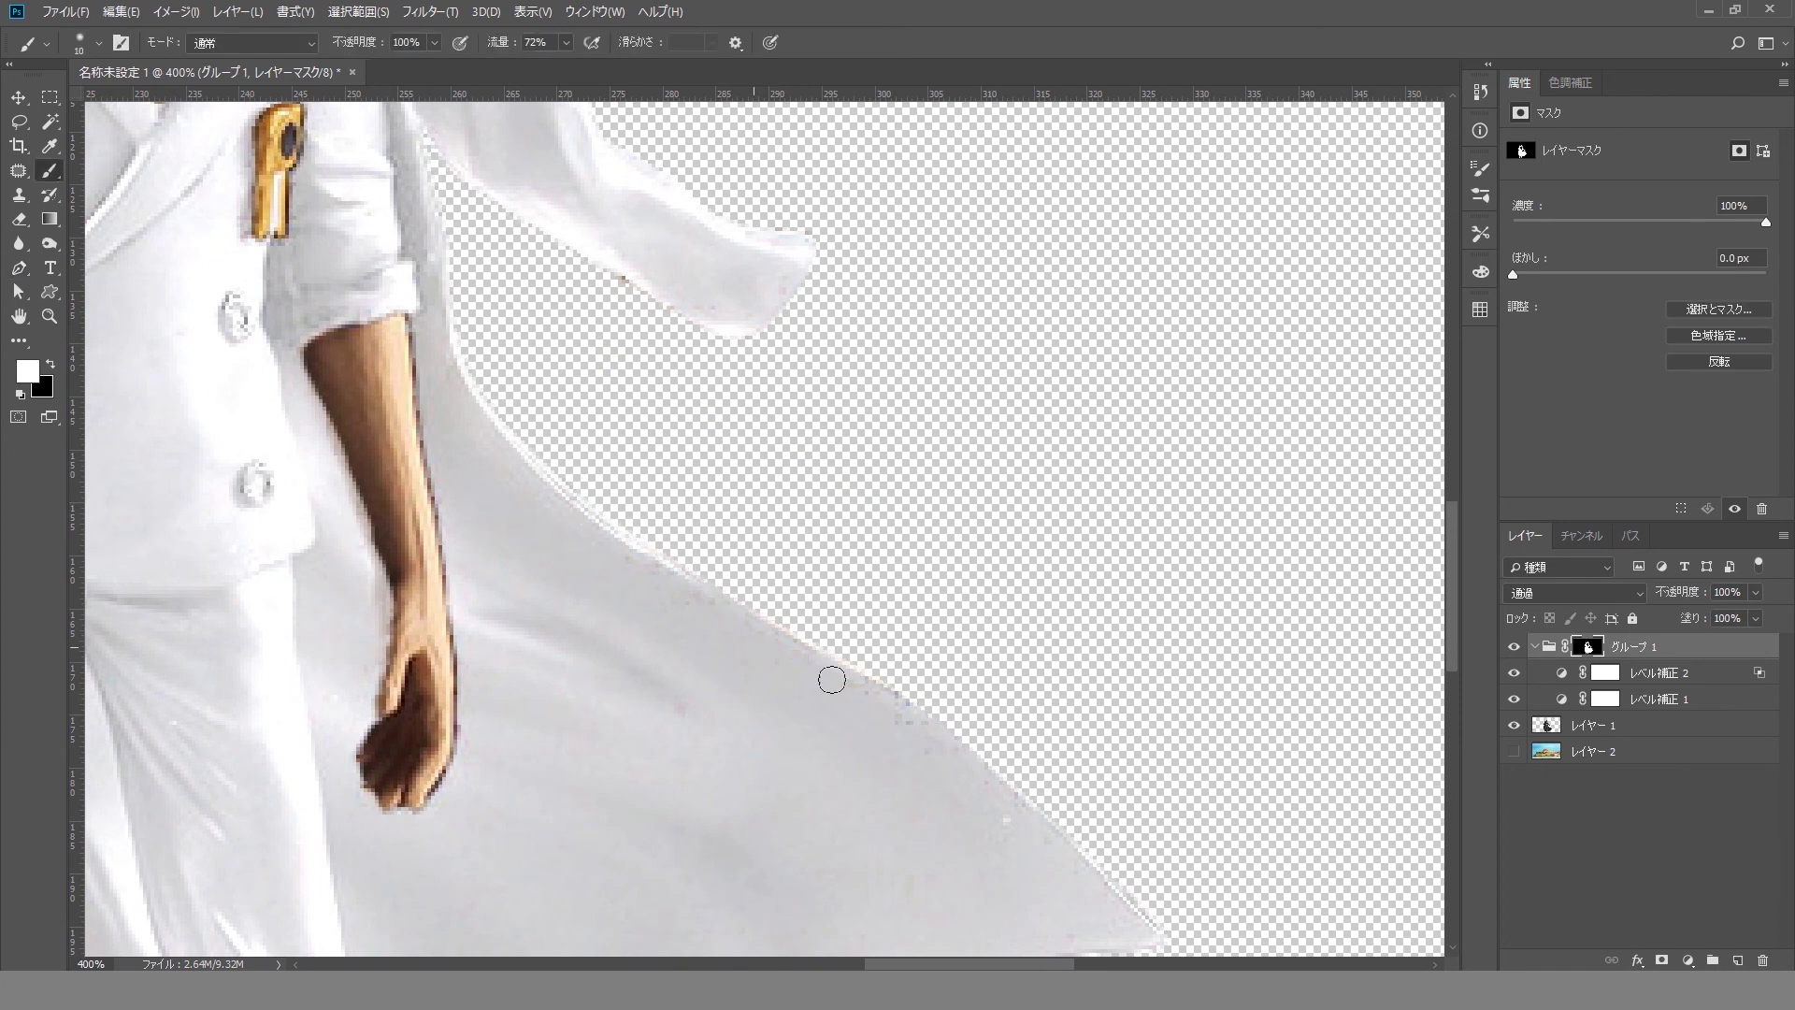
pyautogui.scroll(-3, 711, 577)
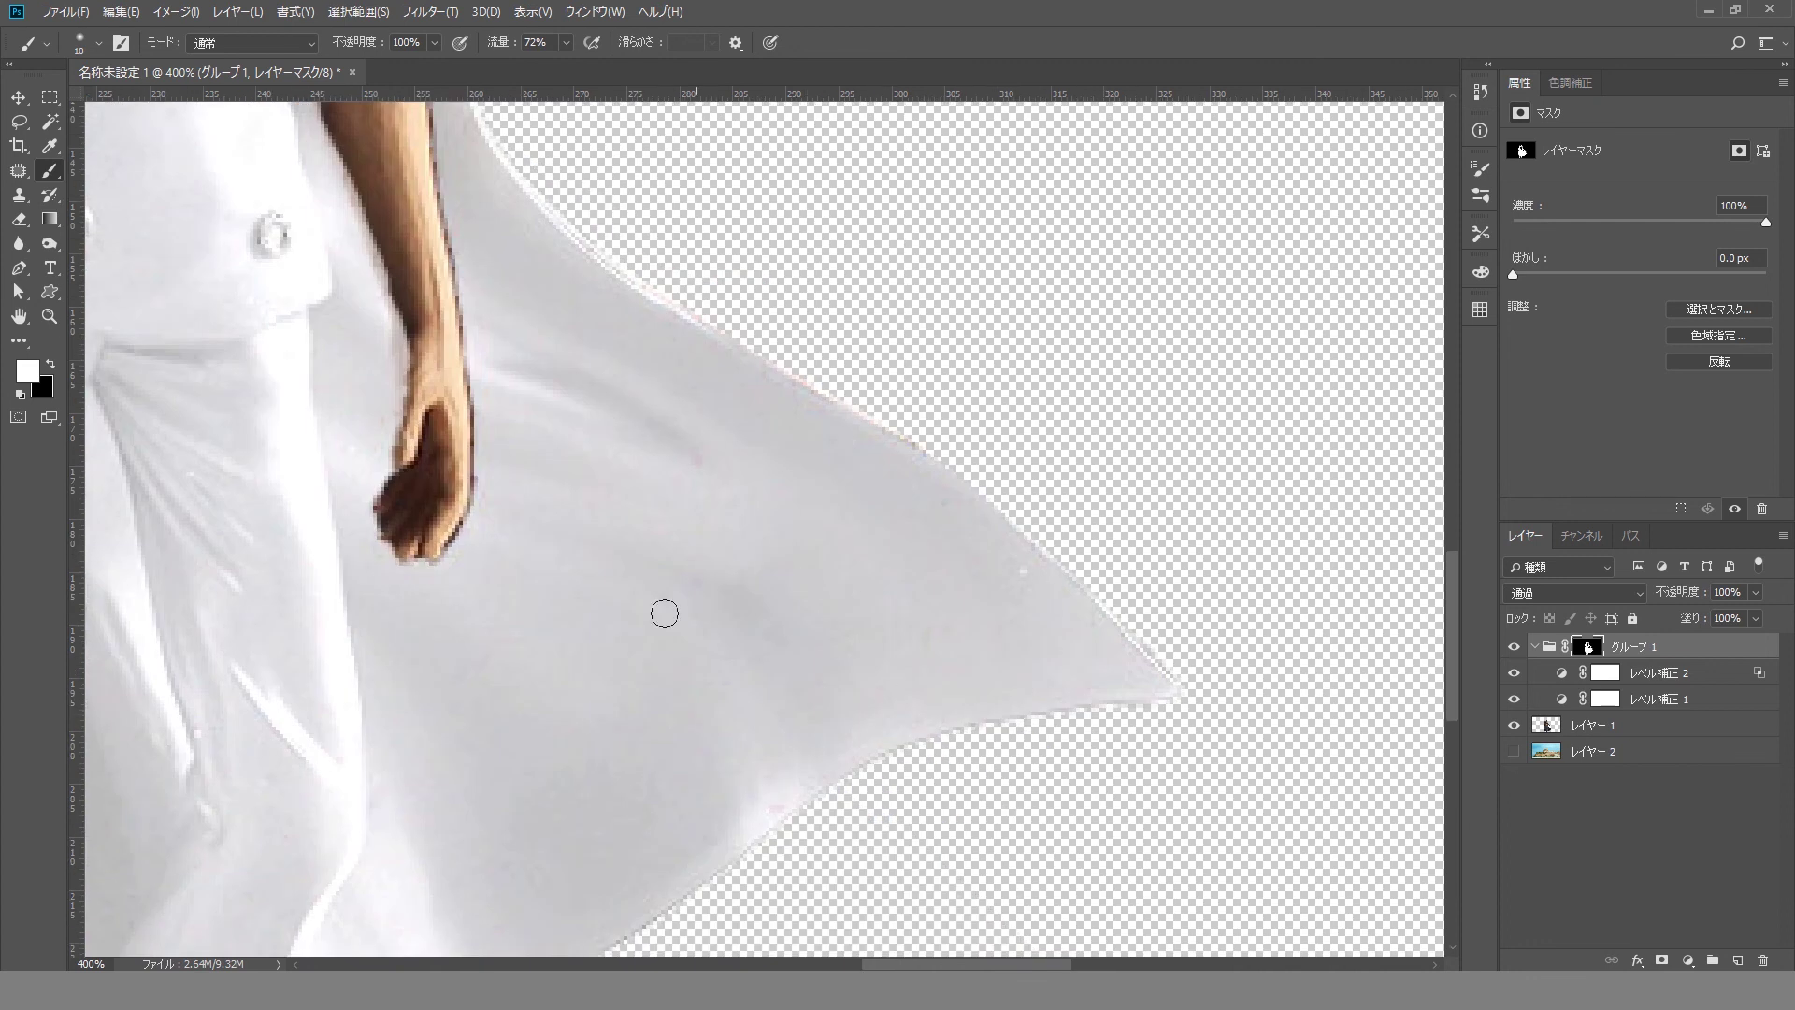
pyautogui.scroll(3, 361, 540)
# Trace a Pen path down the forearm's edge to the wrist and hand
pyautogui.click(19, 268)
pyautogui.scroll(1, 610, 404)
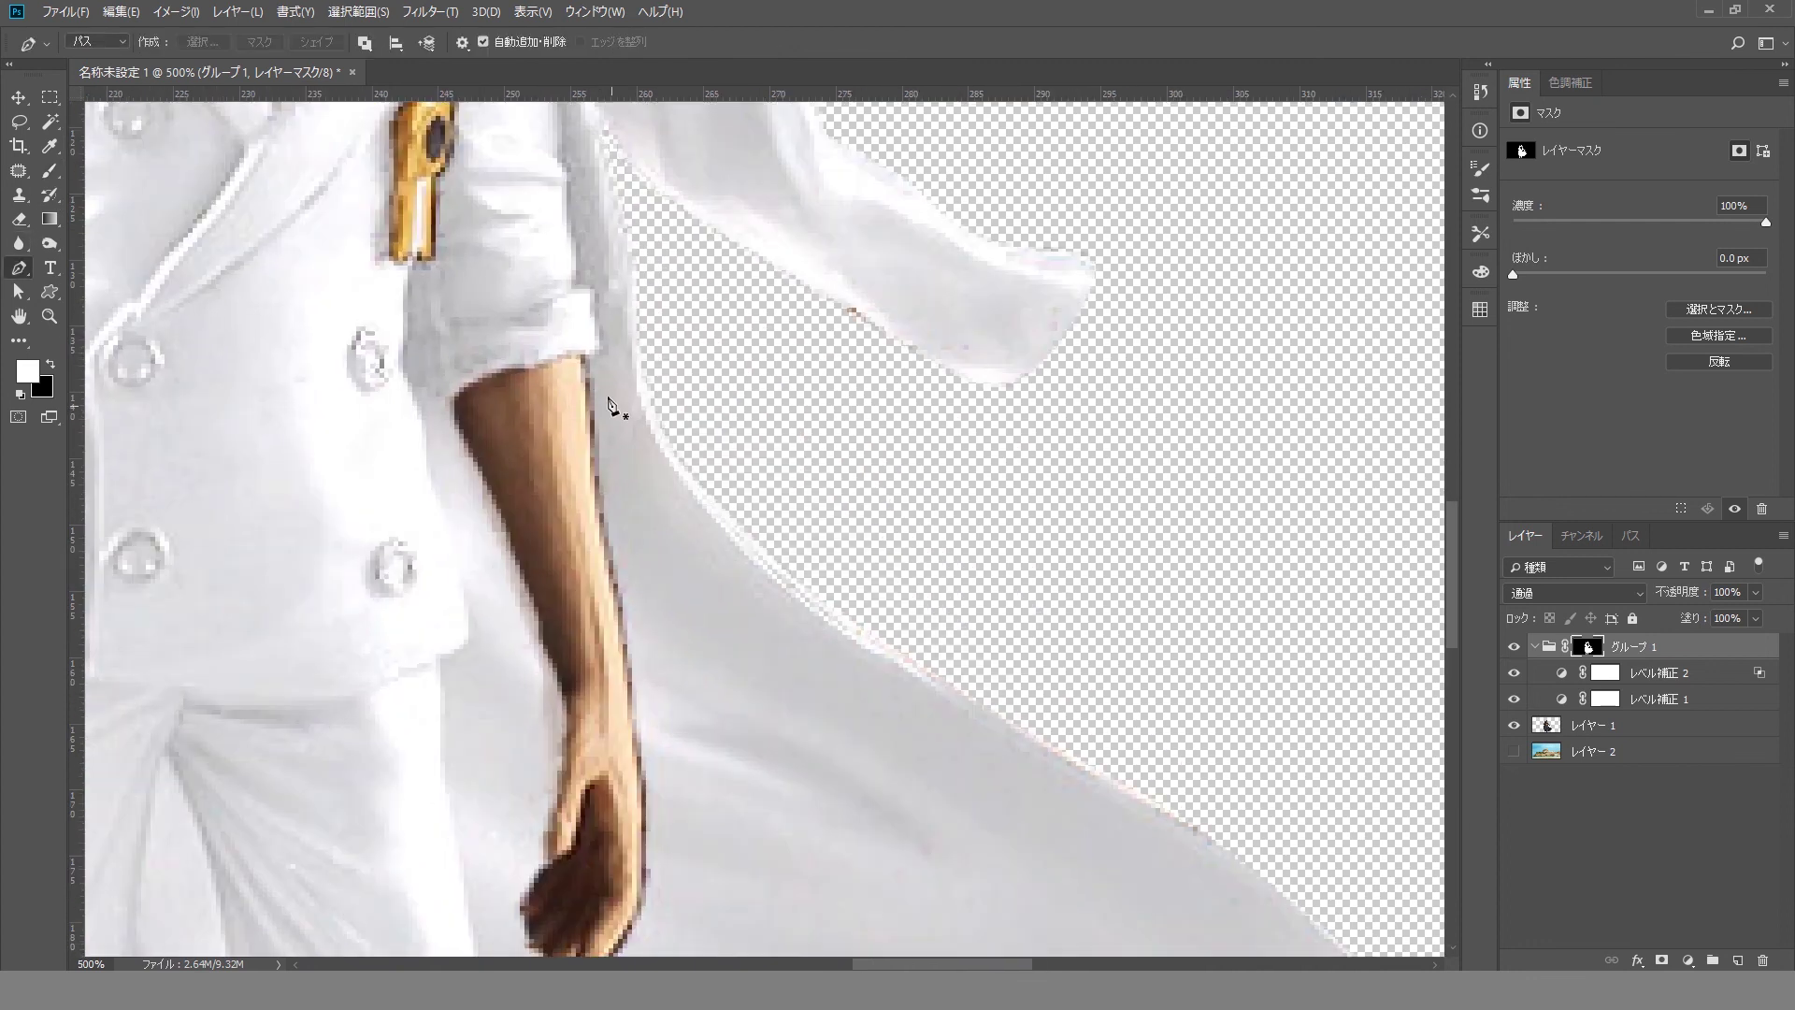
pyautogui.click(581, 355)
pyautogui.moveTo(595, 494); pyautogui.dragTo(595, 510)
pyautogui.moveTo(622, 667); pyautogui.dragTo(634, 752)
pyautogui.scroll(-2, 634, 752)
pyautogui.moveTo(599, 640); pyautogui.dragTo(601, 669)
pyautogui.moveTo(599, 748); pyautogui.dragTo(600, 762)
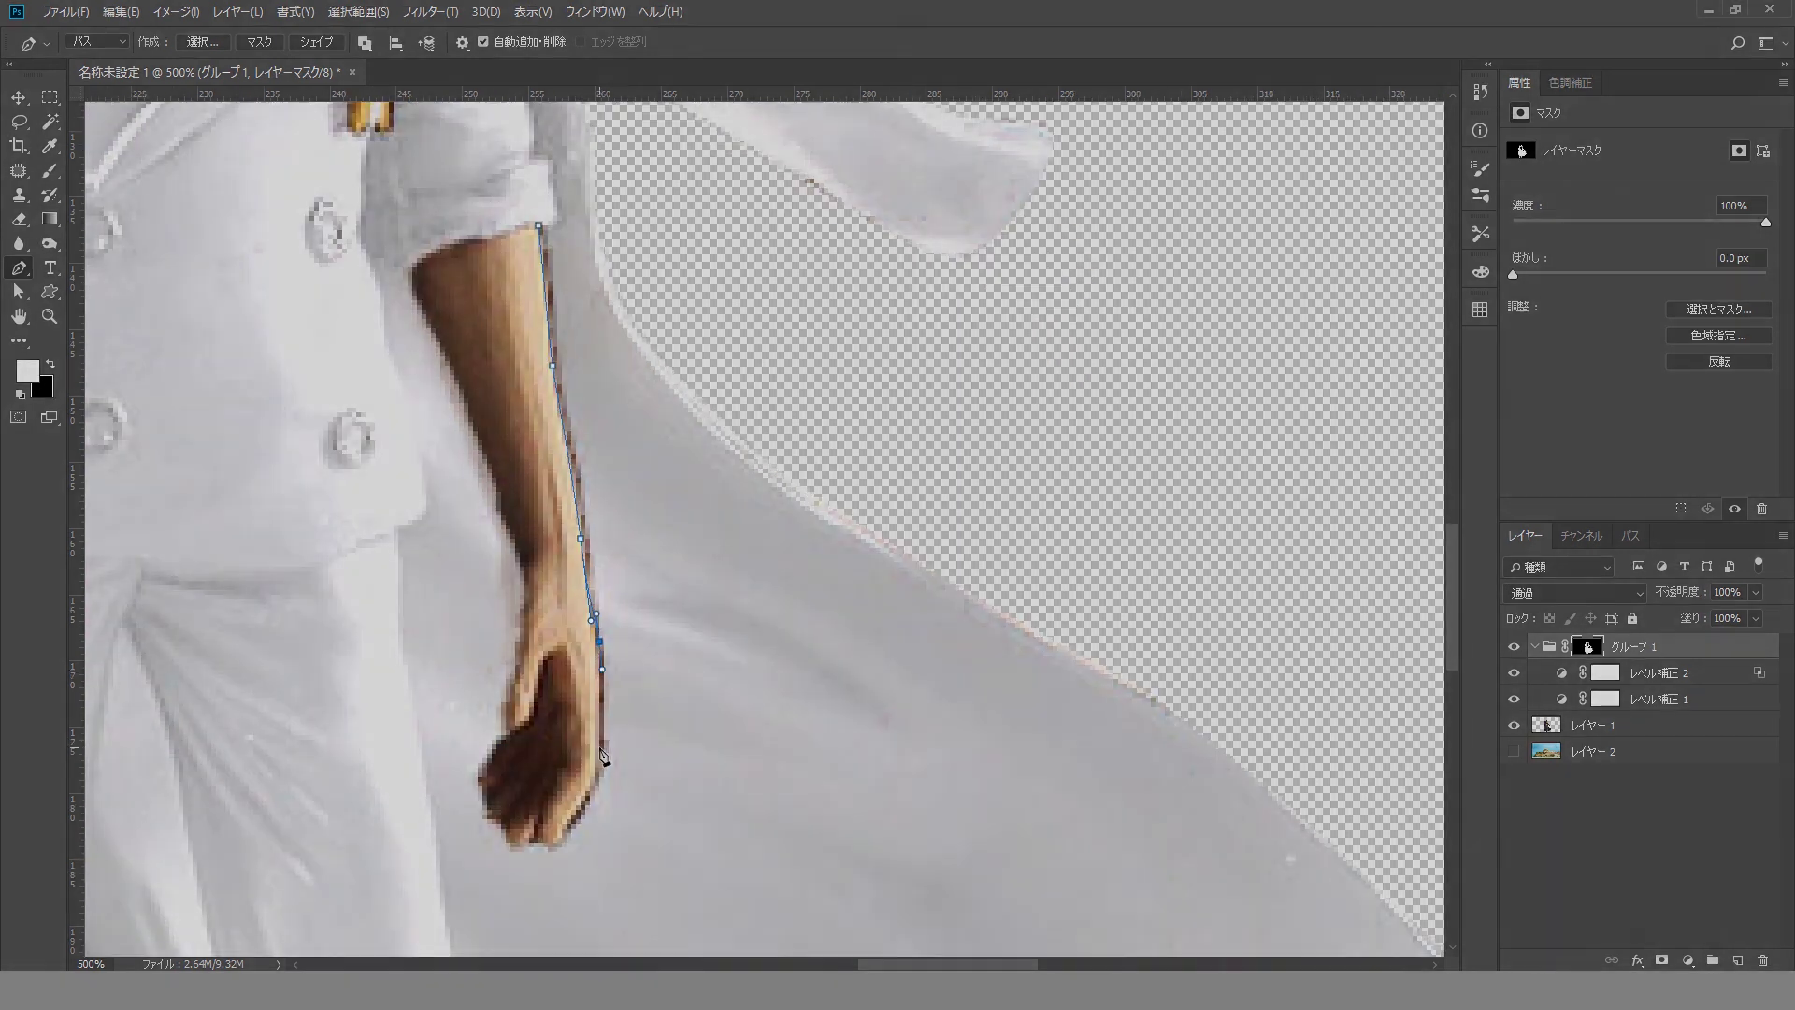